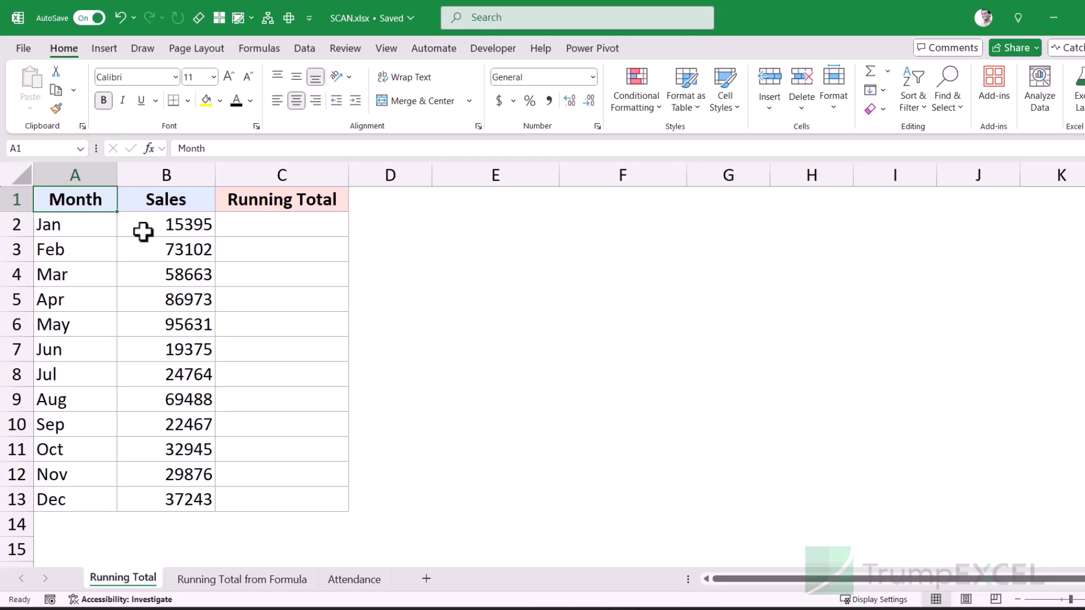
# Add a running total column beside the Sales values in B2:B13 using the Quick Analysis totals
pyautogui.moveTo(143, 232); pyautogui.dragTo(143, 499)
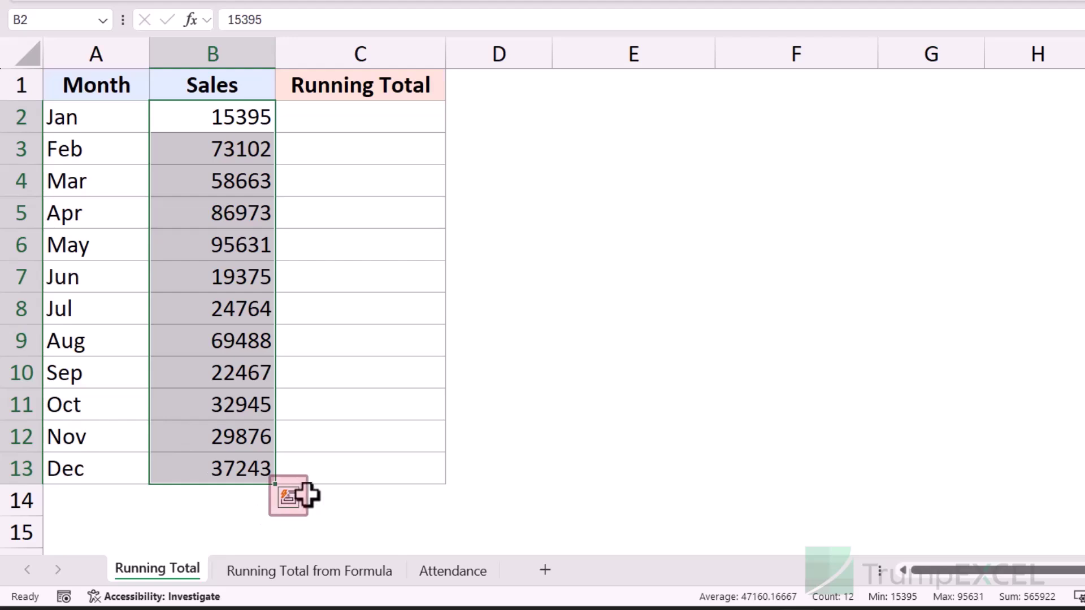
pyautogui.click(292, 503)
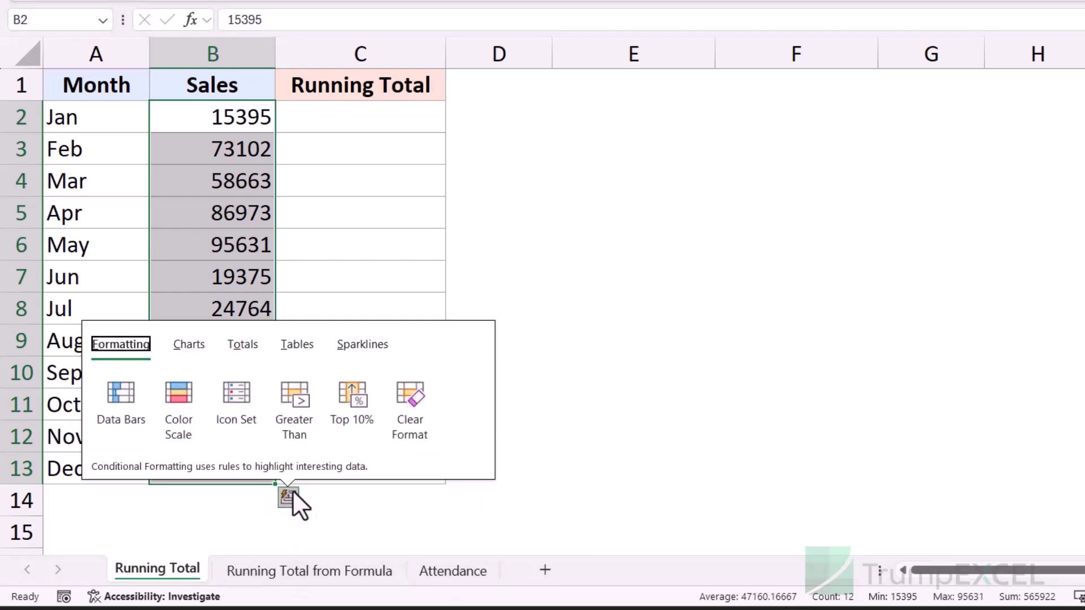
pyautogui.click(252, 350)
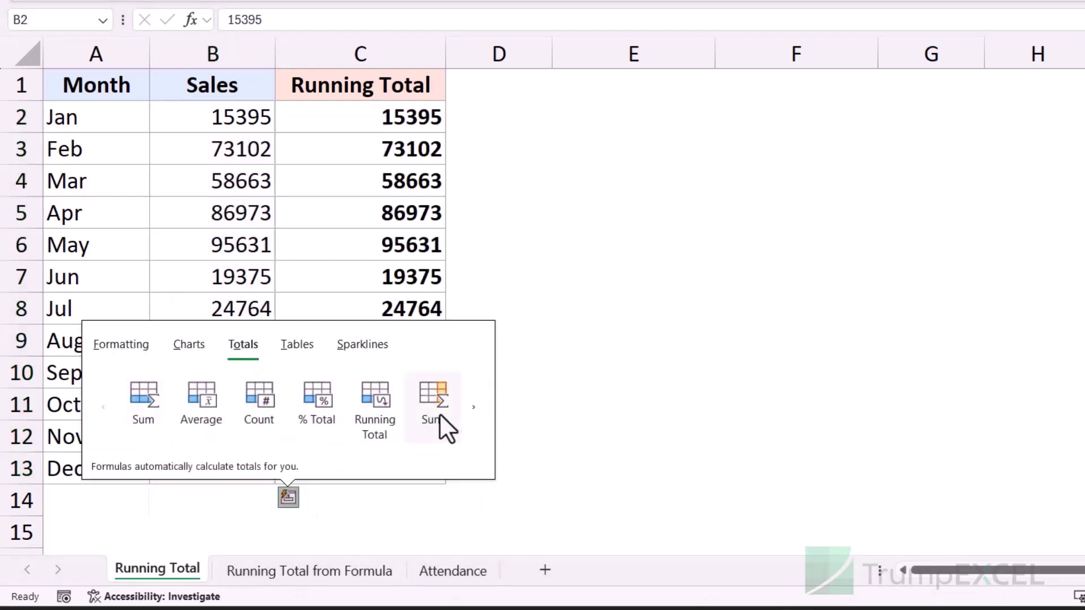
pyautogui.click(468, 410)
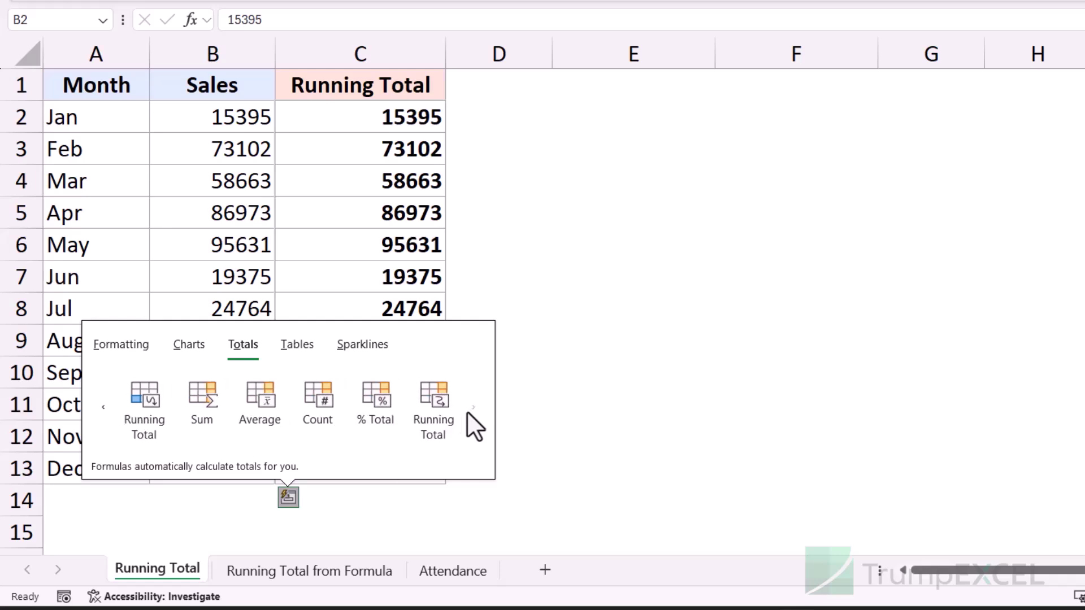
pyautogui.click(438, 411)
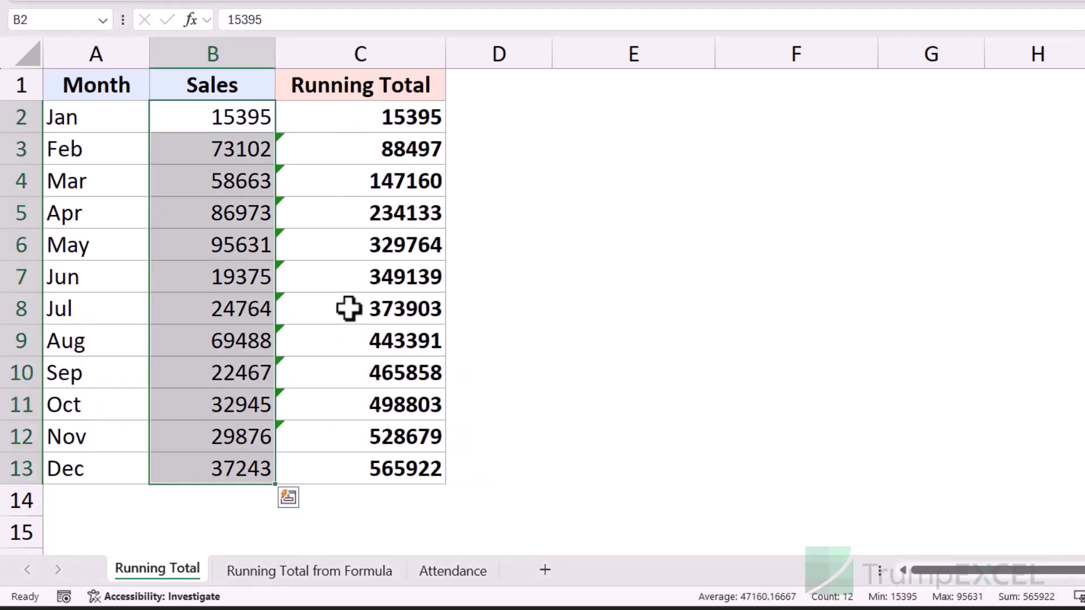
# Clear the running total formulas from C2:C13 and return to cell C2
pyautogui.click(333, 117)
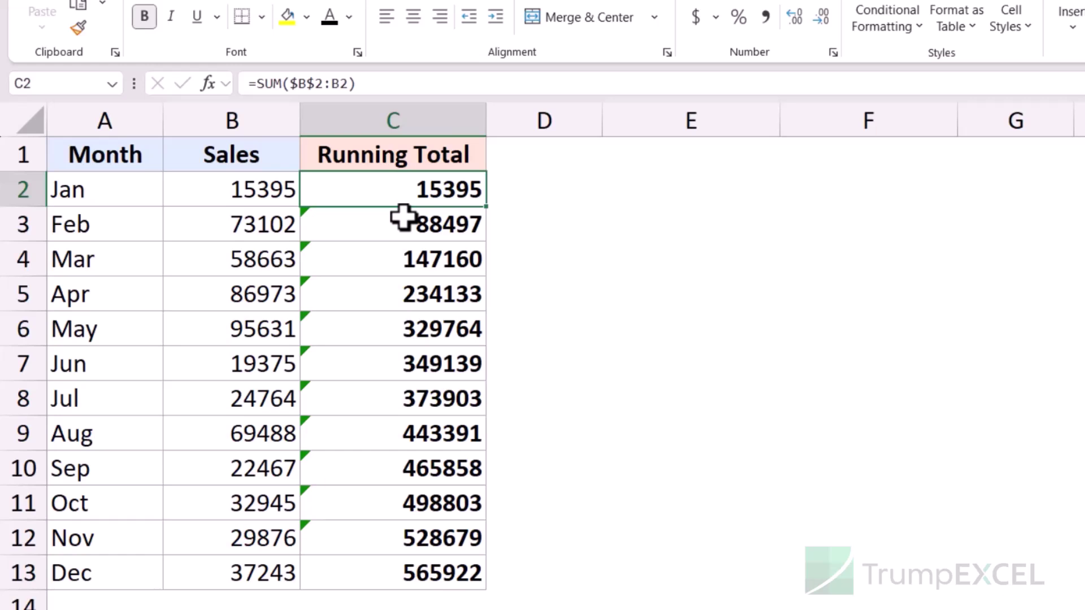
pyautogui.hotkey('ctrl', 'shift', 'Down')
pyautogui.press('Delete')
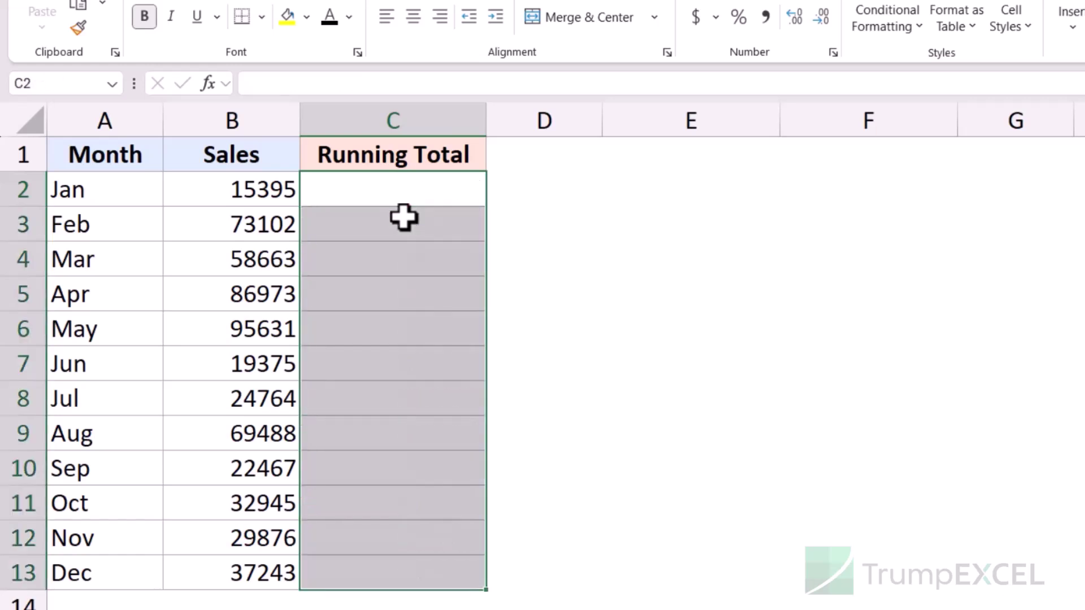
pyautogui.press('Up')
pyautogui.press('Down')
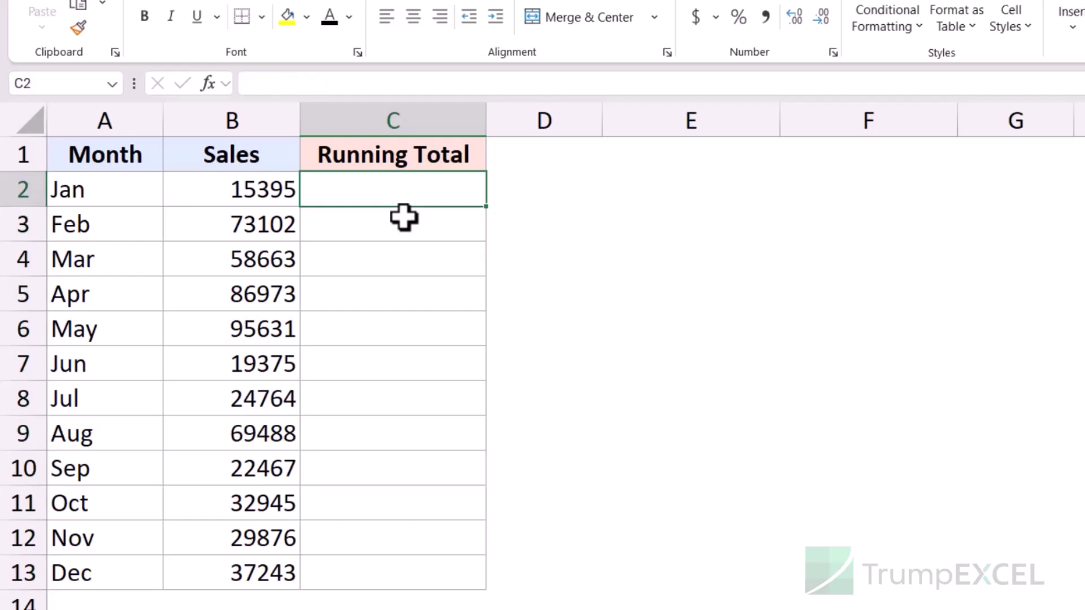
# Begin a SCAN formula in C2 and consult the function's help article for its syntax and arguments
pyautogui.write('=scan')
pyautogui.press('Tab')
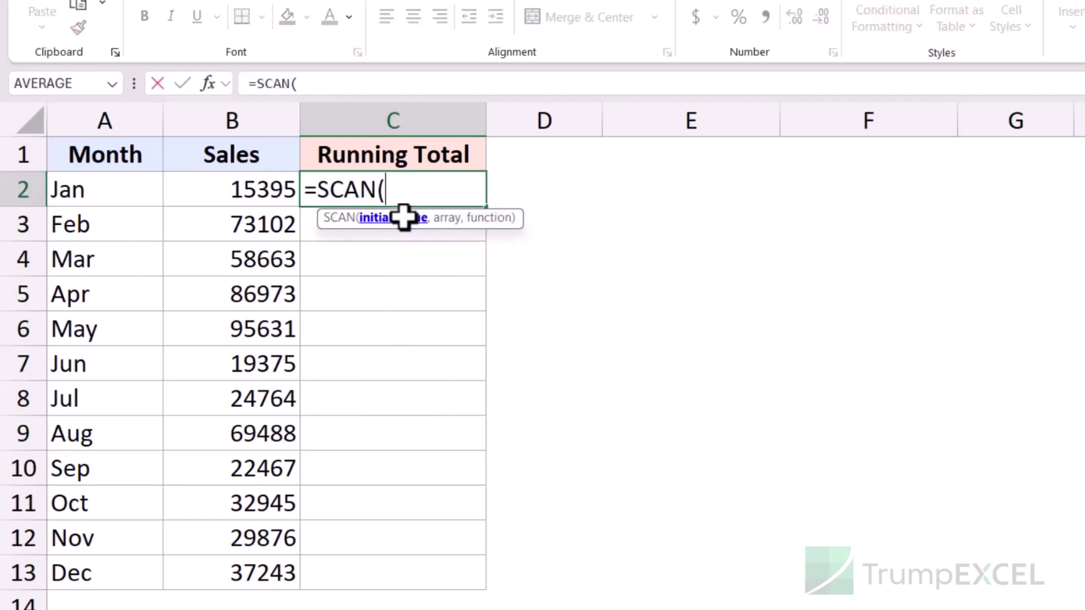
pyautogui.click(338, 218)
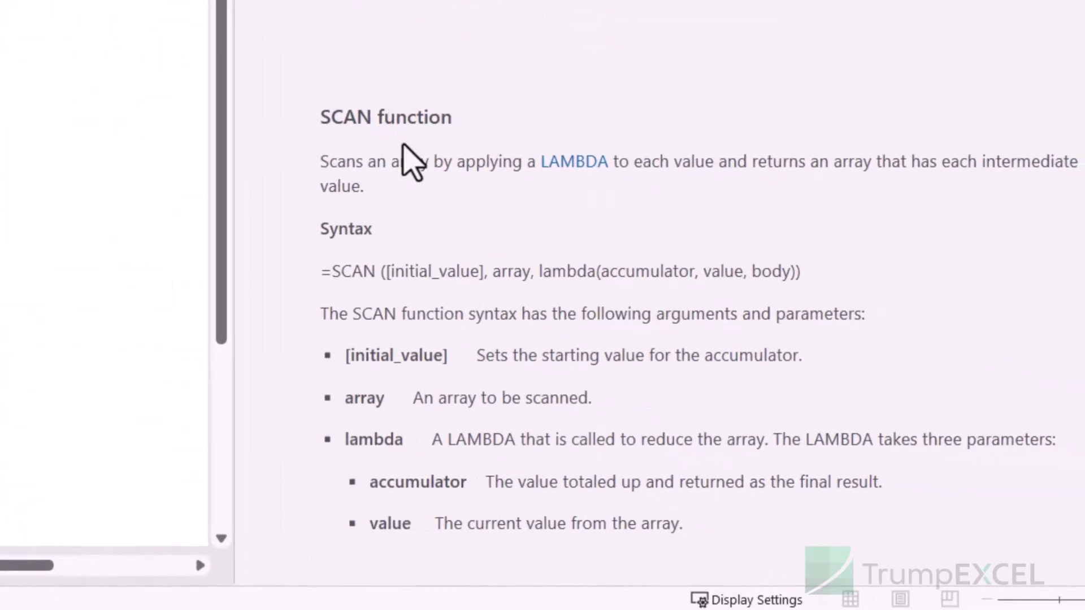
pyautogui.scroll(-2, 650, 245)
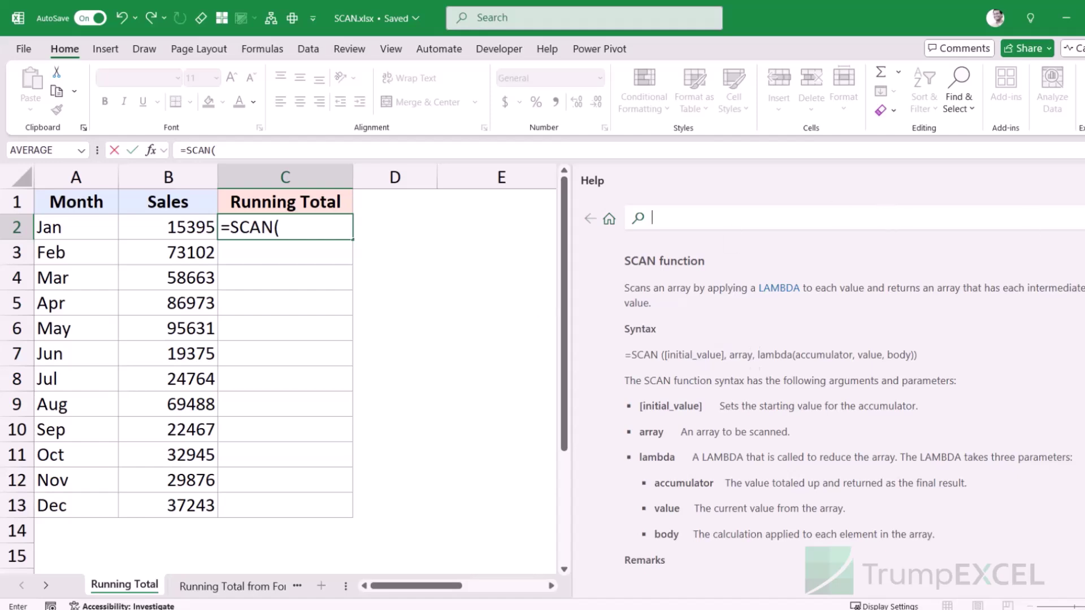
pyautogui.click(1082, 181)
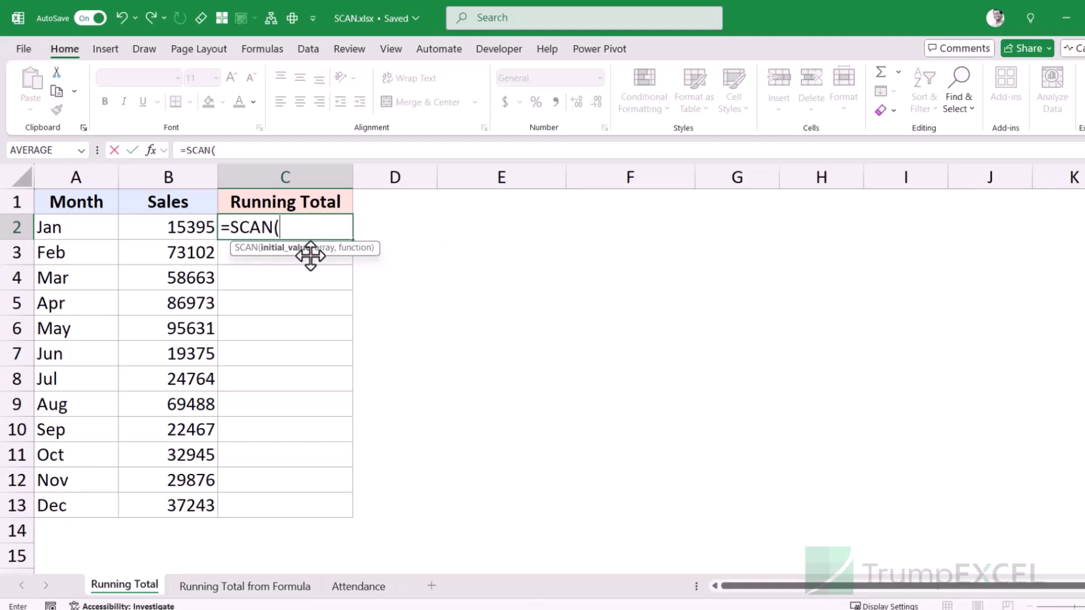
# Complete the C2 formula as =SCAN(0,B2:B13,SUM) to calculate the running total of Sales
pyautogui.write('0,')
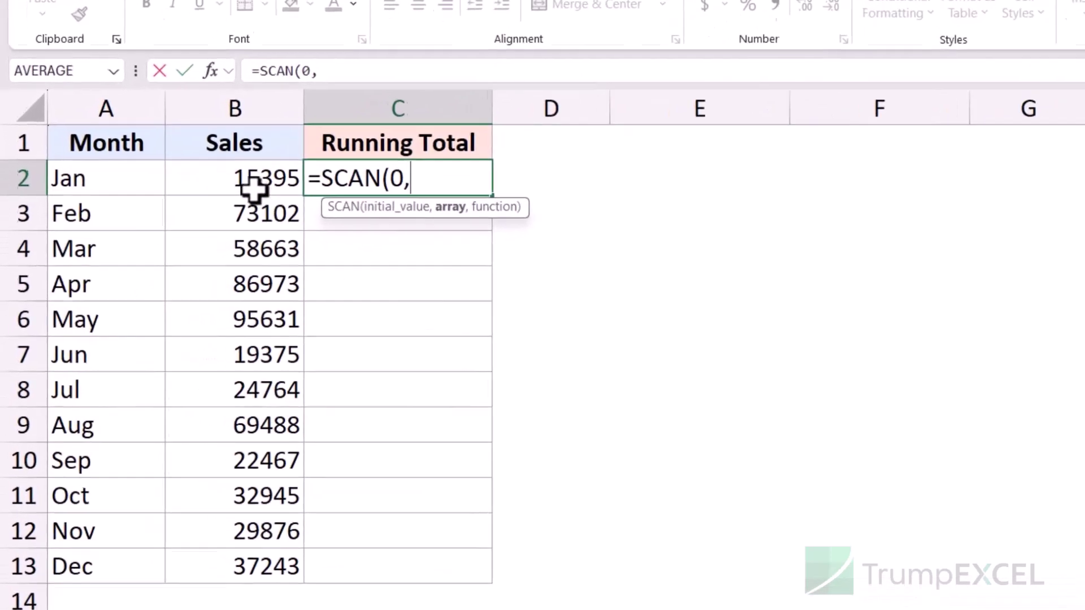
pyautogui.moveTo(200, 229); pyautogui.dragTo(175, 423)
pyautogui.moveTo(265, 459); pyautogui.dragTo(262, 575)
pyautogui.write(',')
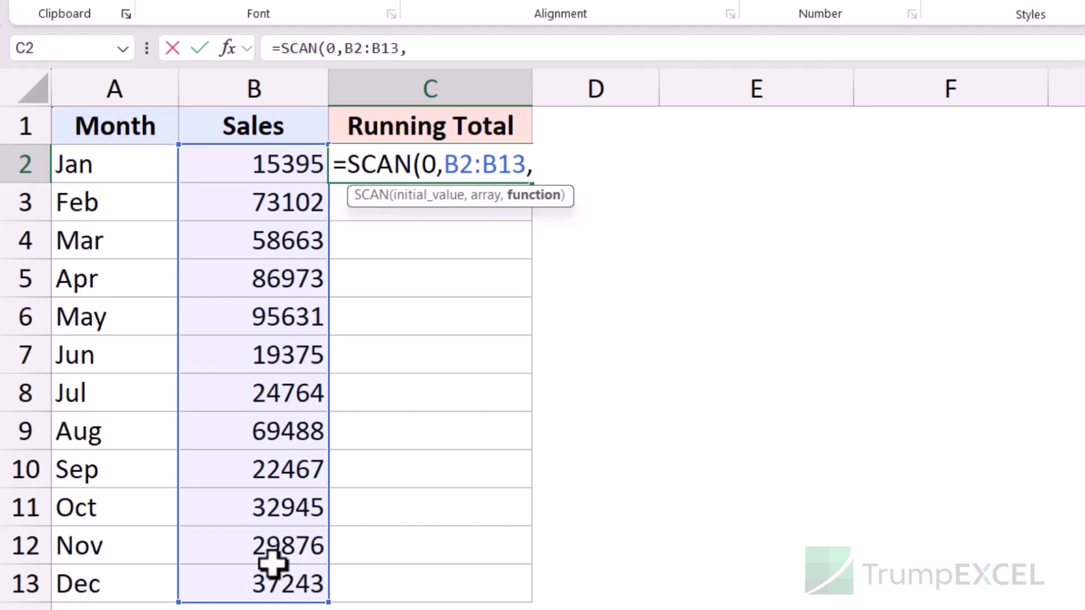
pyautogui.write('SUM)')
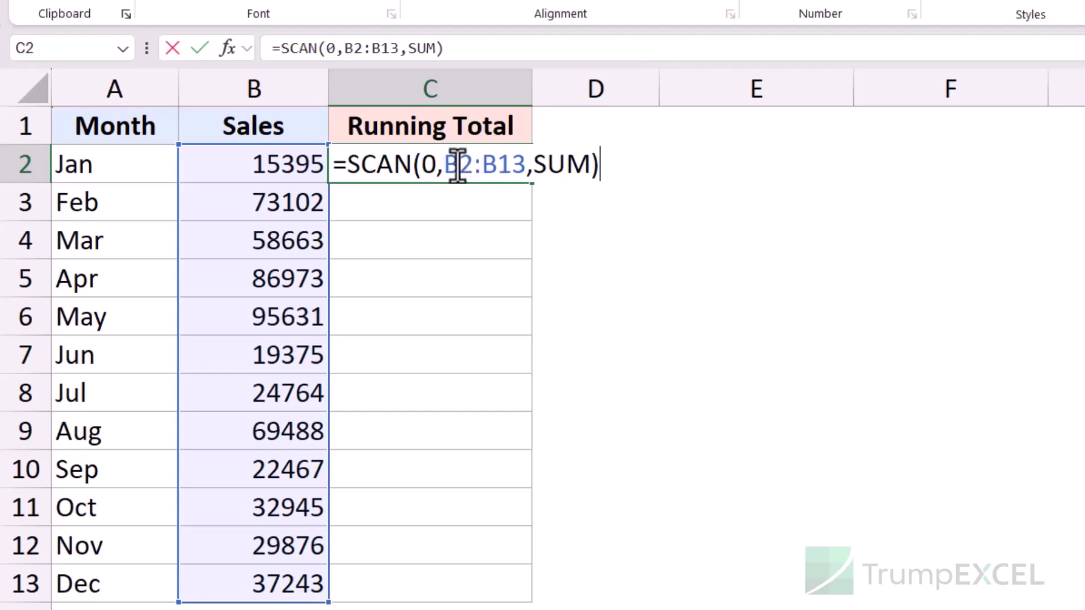
pyautogui.press('Return')
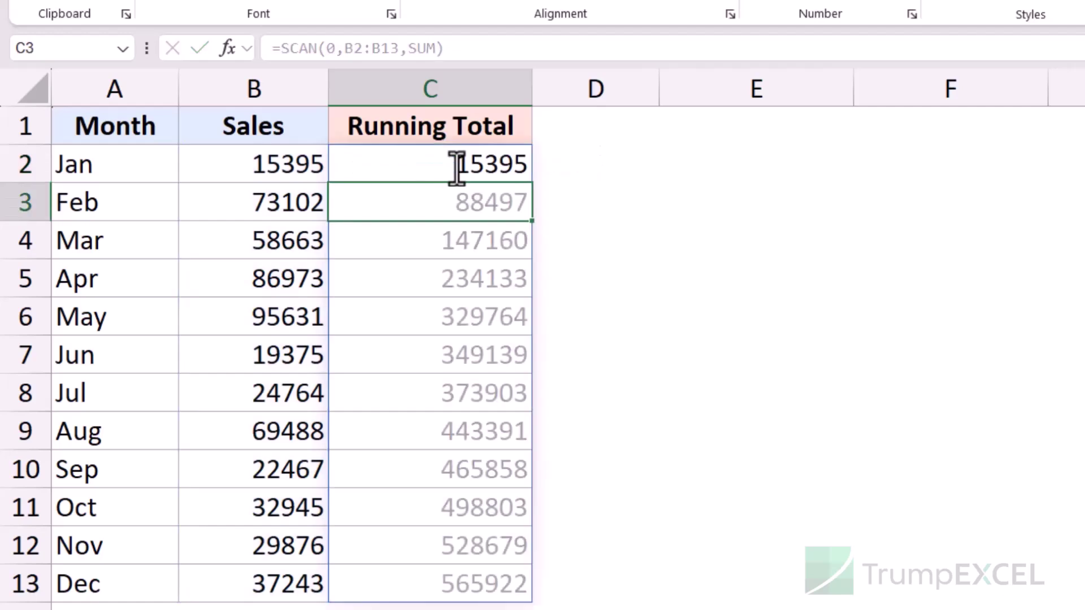
# Copy the SCAN formula text from C2 and paste it into cell E2 for editing
pyautogui.click(419, 170)
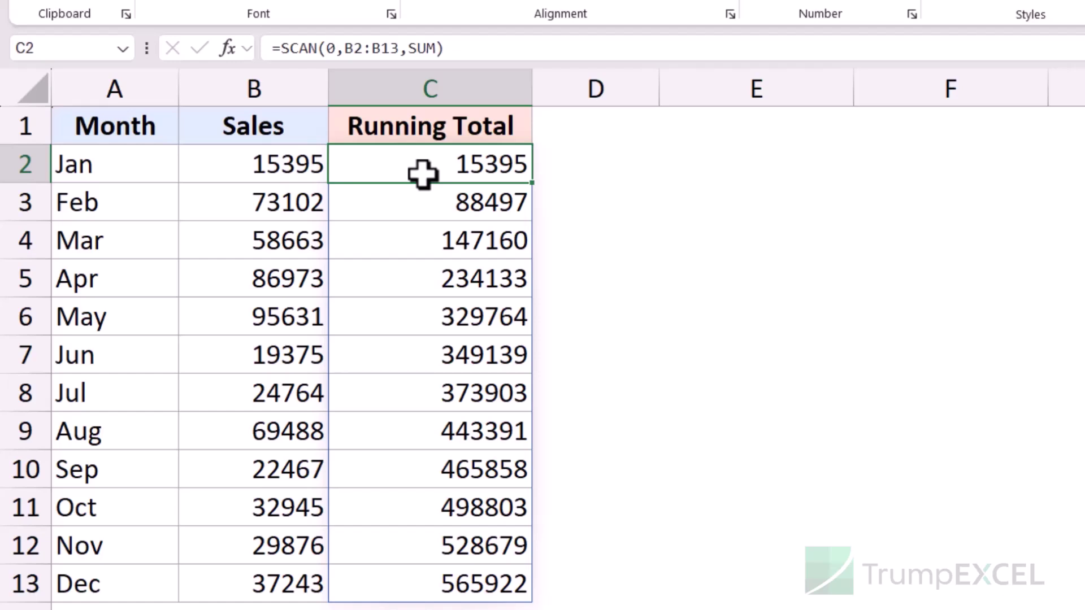
pyautogui.doubleClick(422, 174)
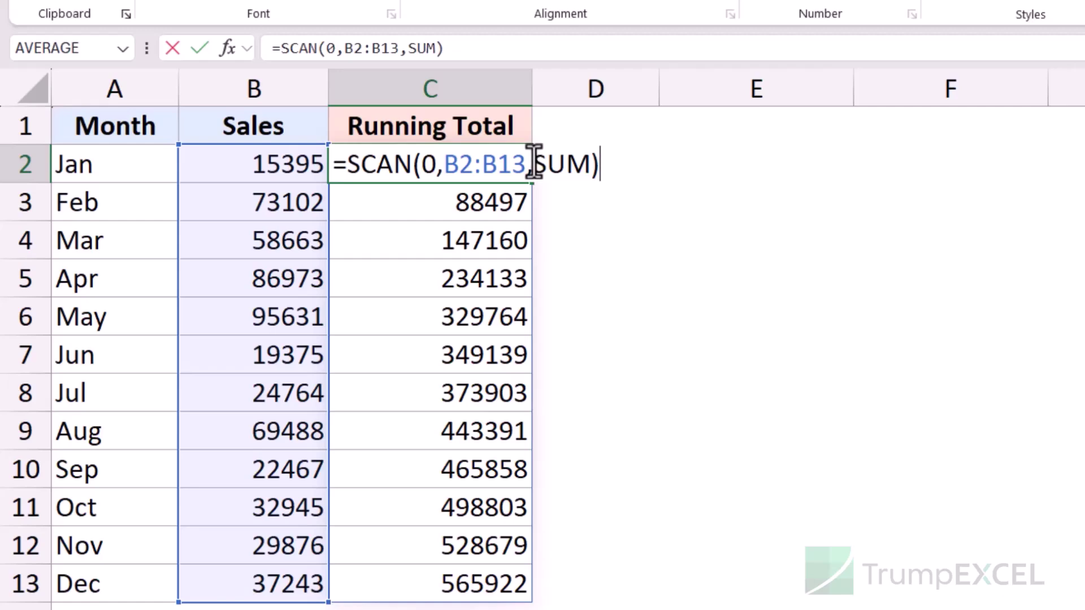
pyautogui.moveTo(605, 164); pyautogui.dragTo(307, 162)
pyautogui.hotkey('ctrl', 'c')
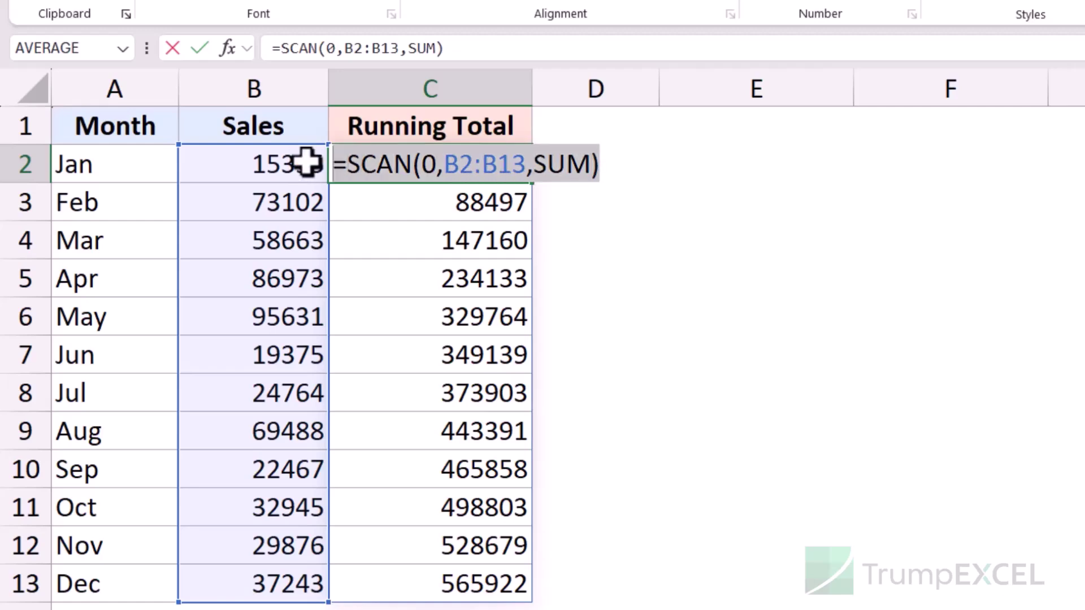
pyautogui.press('Escape')
pyautogui.click(672, 163)
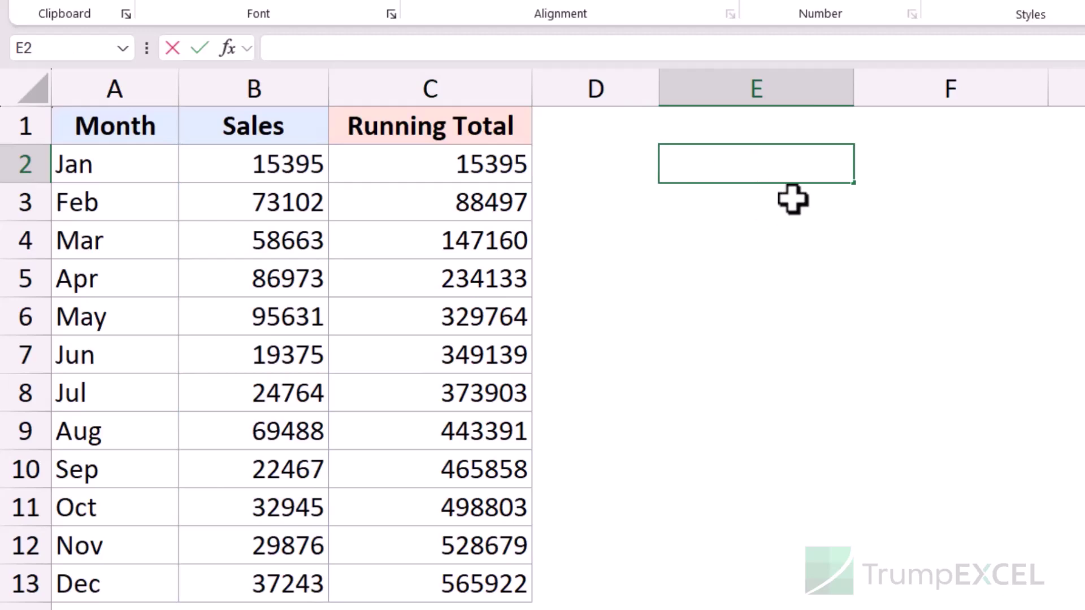
pyautogui.press('F2')
pyautogui.hotkey('ctrl', 'v')
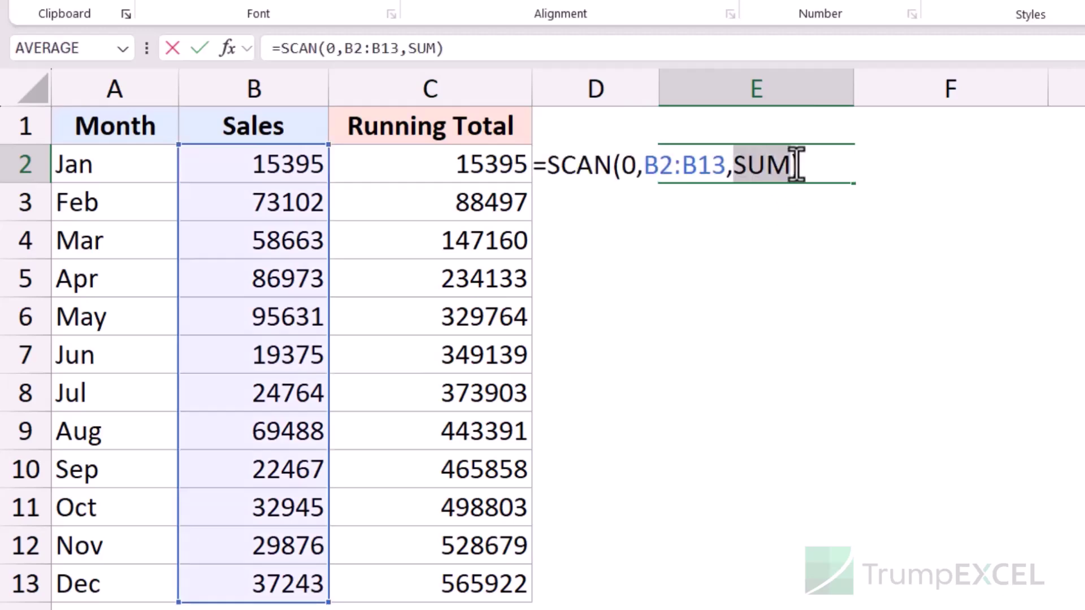
# Replace the SUM argument in the E2 formula with a LAMBDA that takes the parameters acc and val
pyautogui.click(791, 166)
pyautogui.press('BackSpace')
pyautogui.press('BackSpace')
pyautogui.press('BackSpace')
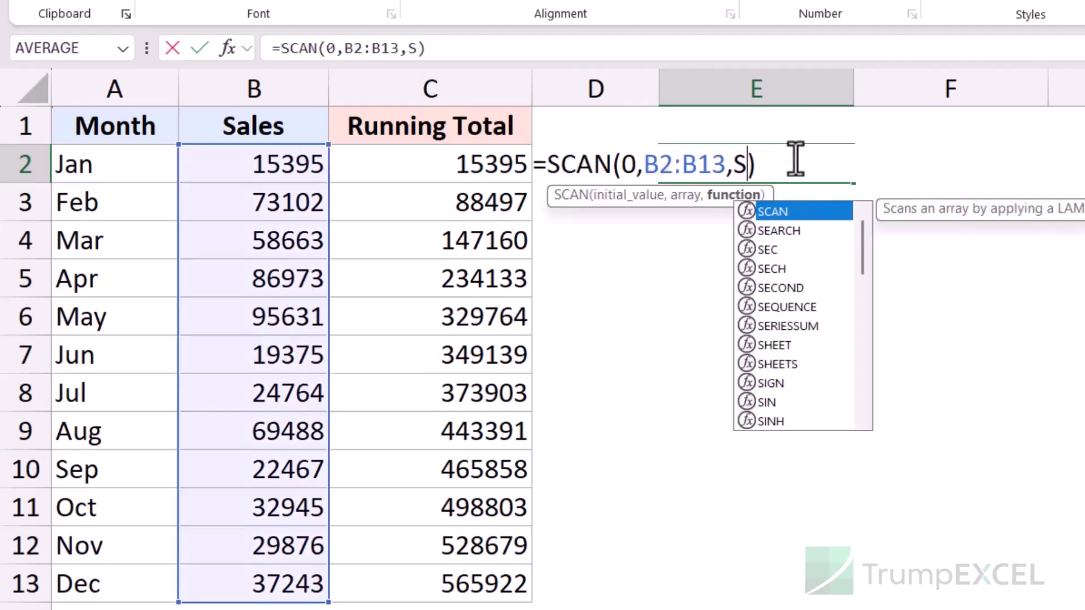
pyautogui.write('LAMBDA(')
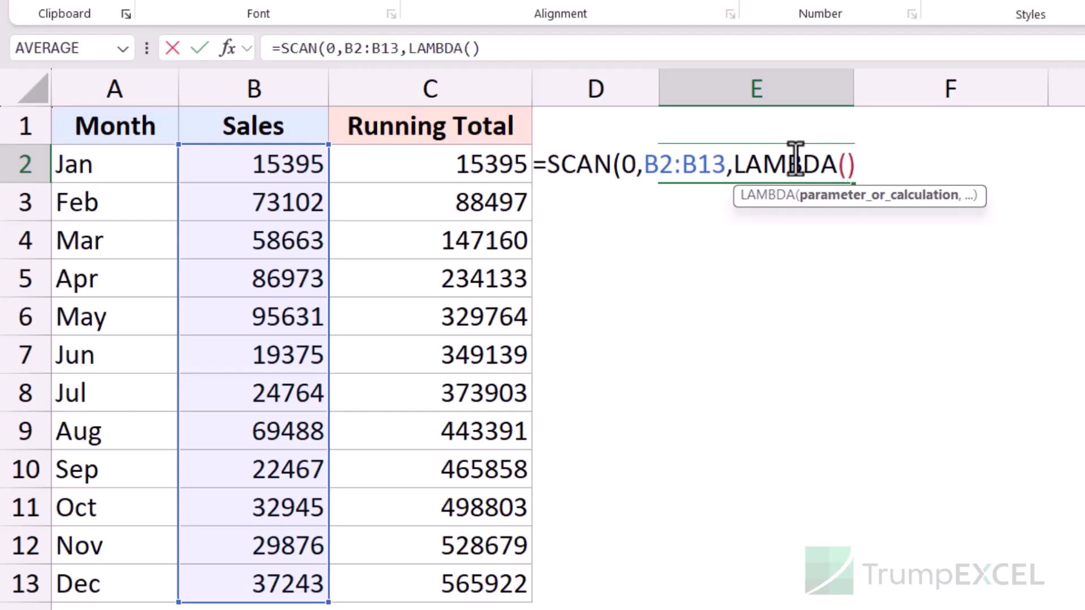
pyautogui.write('acc,')
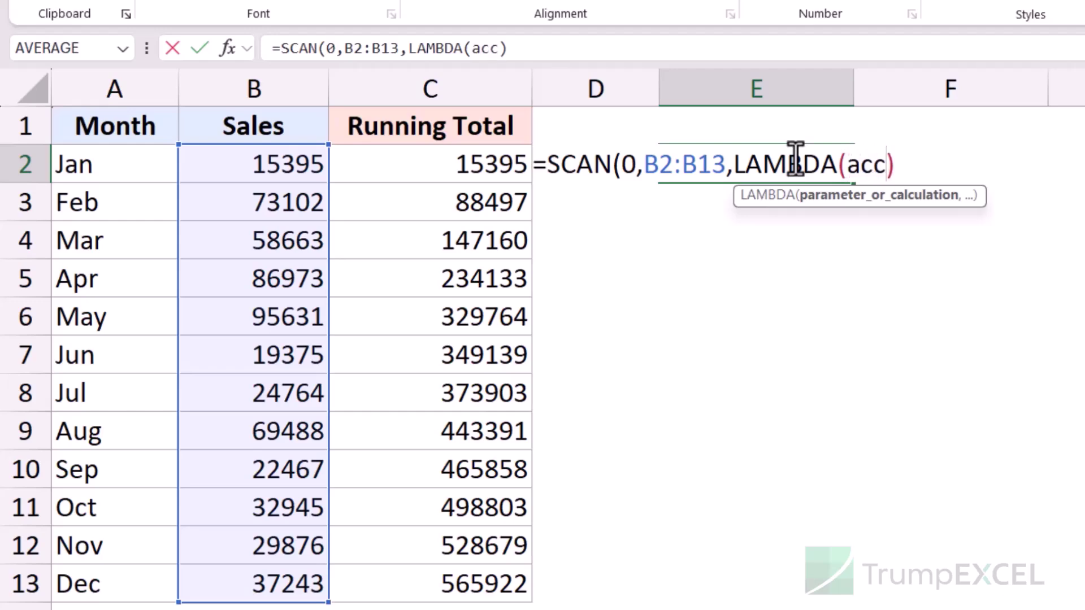
pyautogui.write('val')
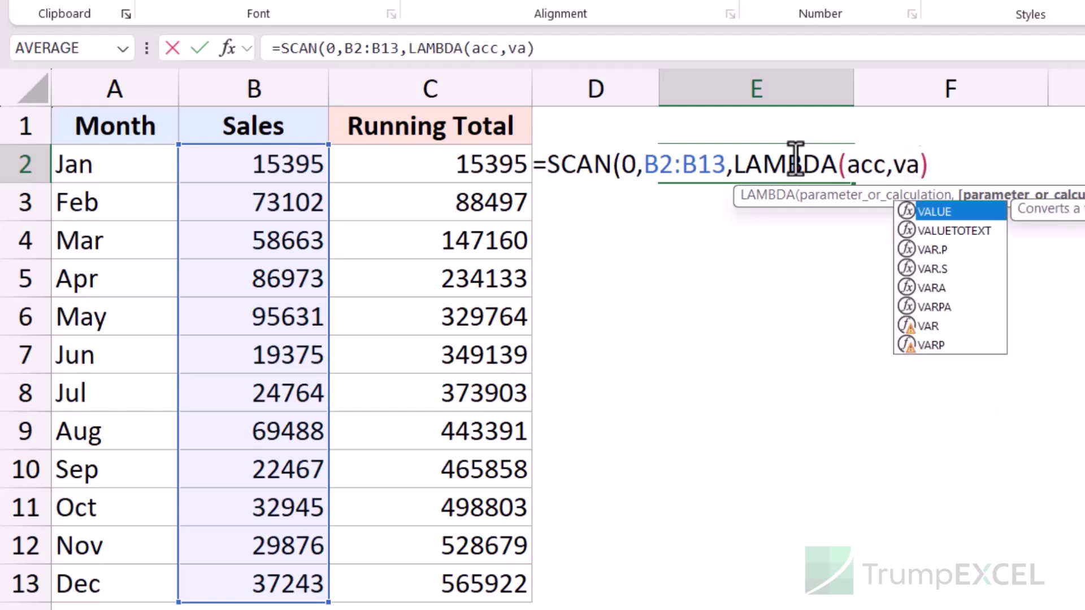
pyautogui.write(',')
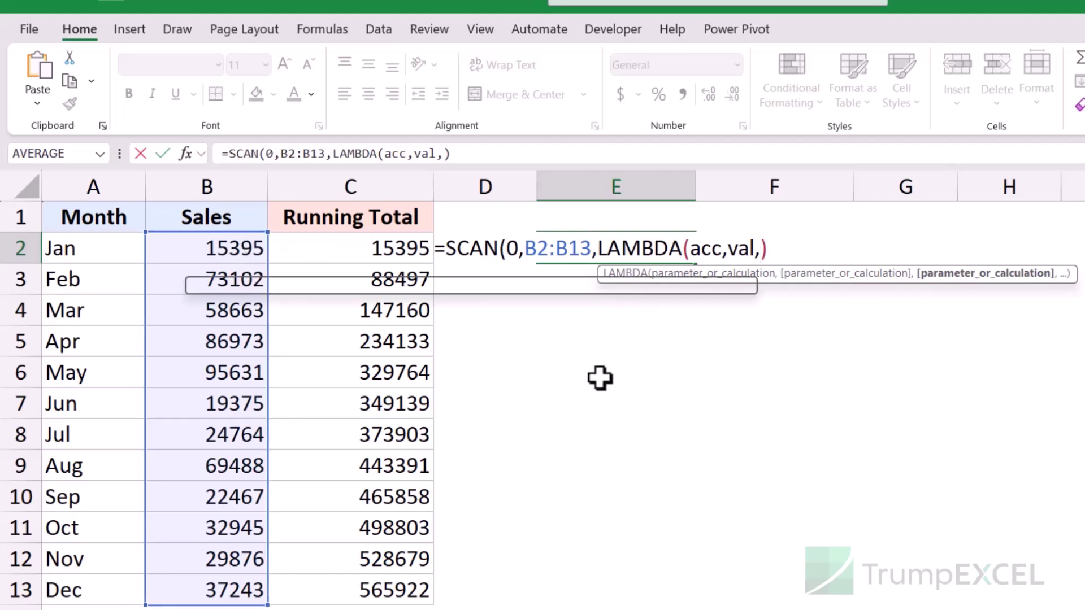
# Add SUM(acc+val) as the LAMBDA calculation and enter the finished SCAN formula in E2
pyautogui.write('sum(')
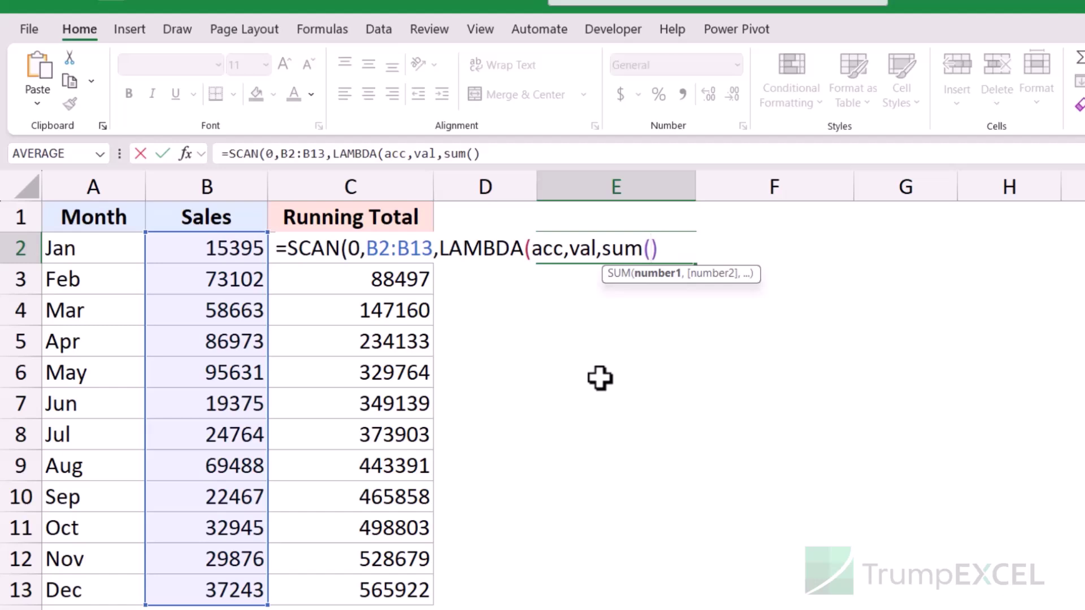
pyautogui.write('acc+')
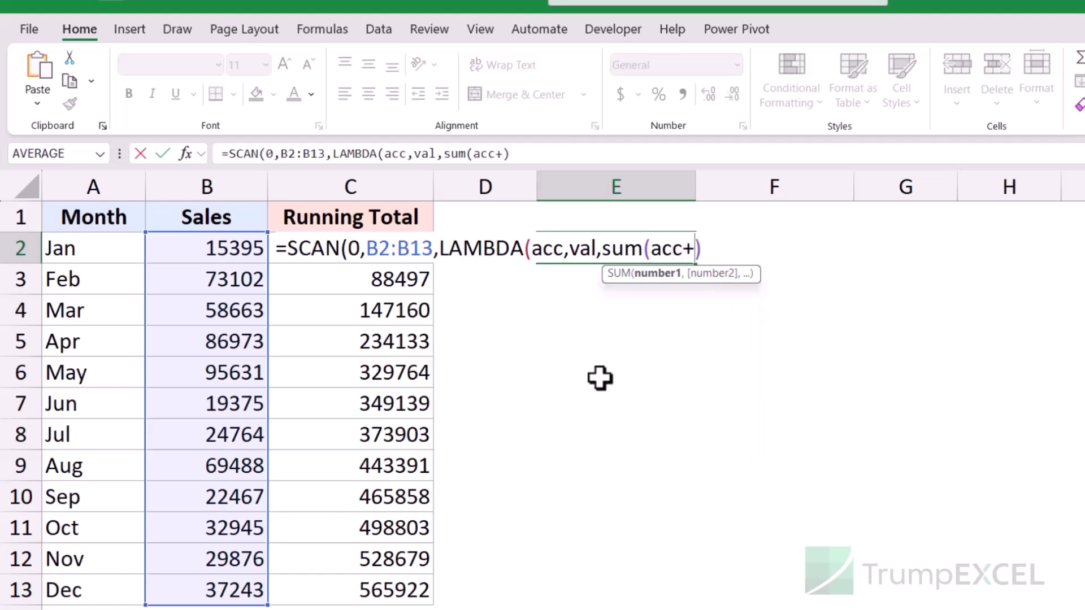
pyautogui.write('val')
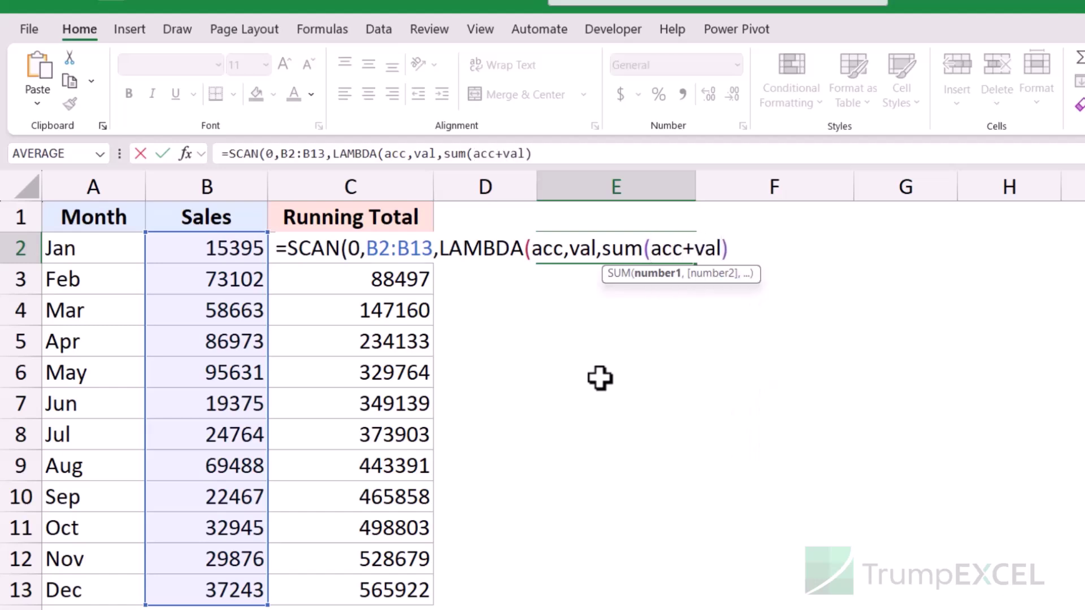
pyautogui.write(')')
pyautogui.press('Return')
pyautogui.press('Return')
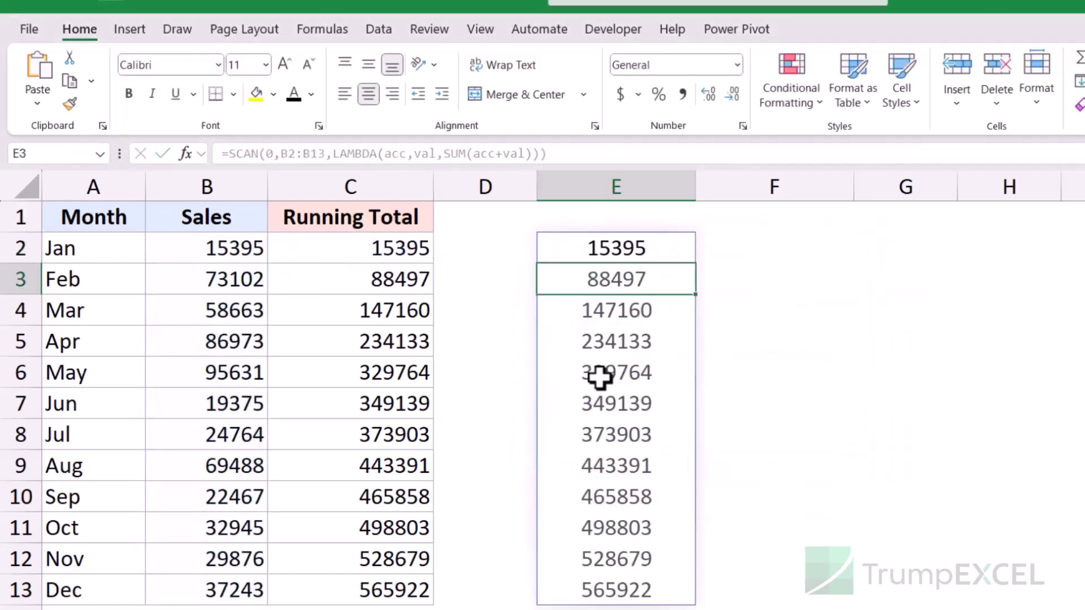
pyautogui.click(603, 248)
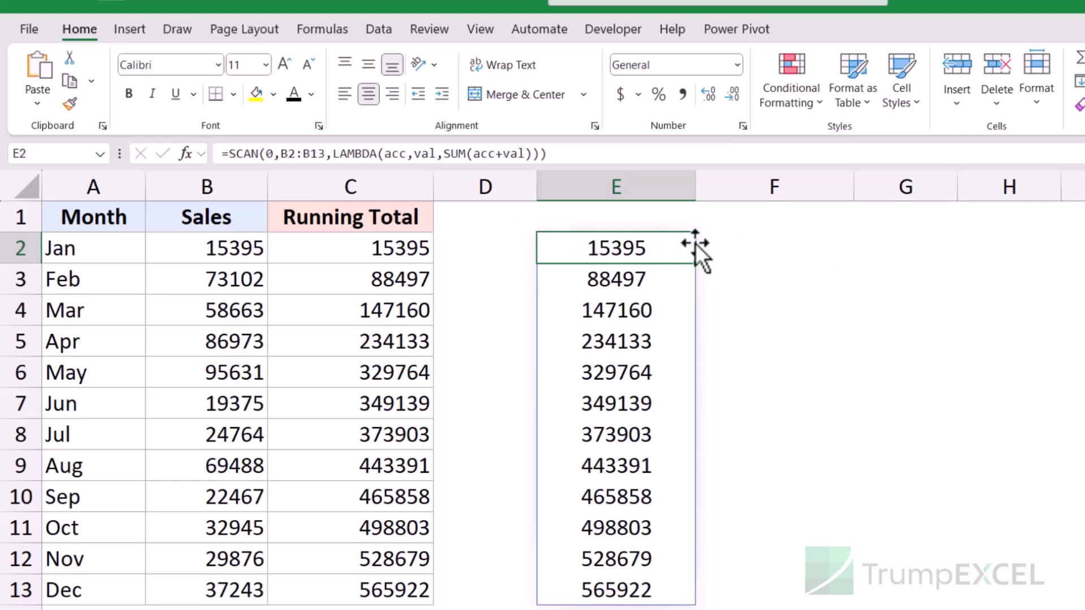
# Enter the headings Acc in G1 and Val in H1
pyautogui.click(889, 226)
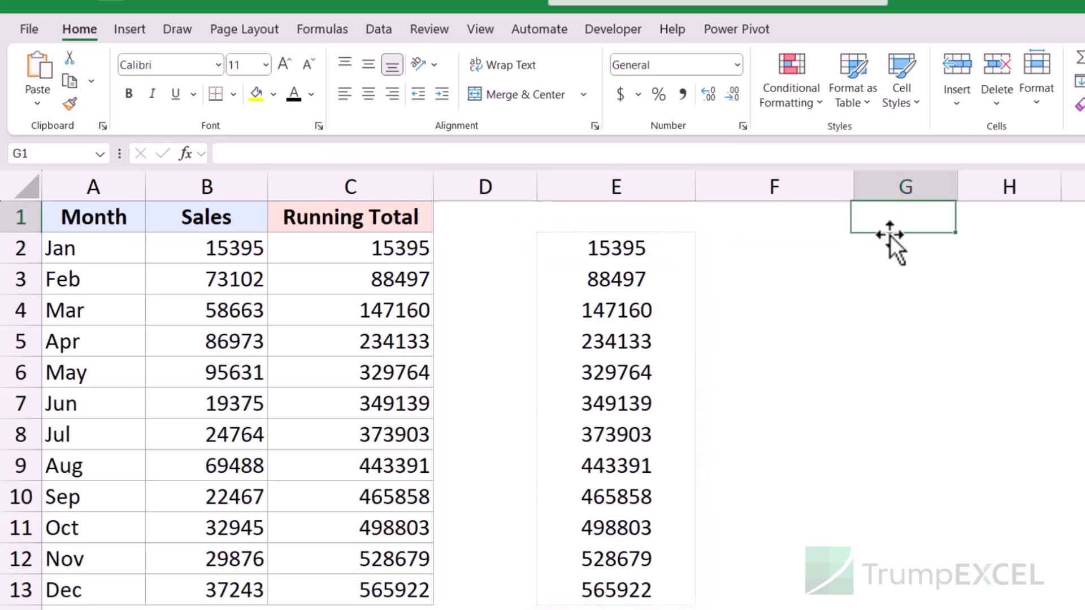
pyautogui.write('Acc')
pyautogui.press('Tab')
pyautogui.write('Va')
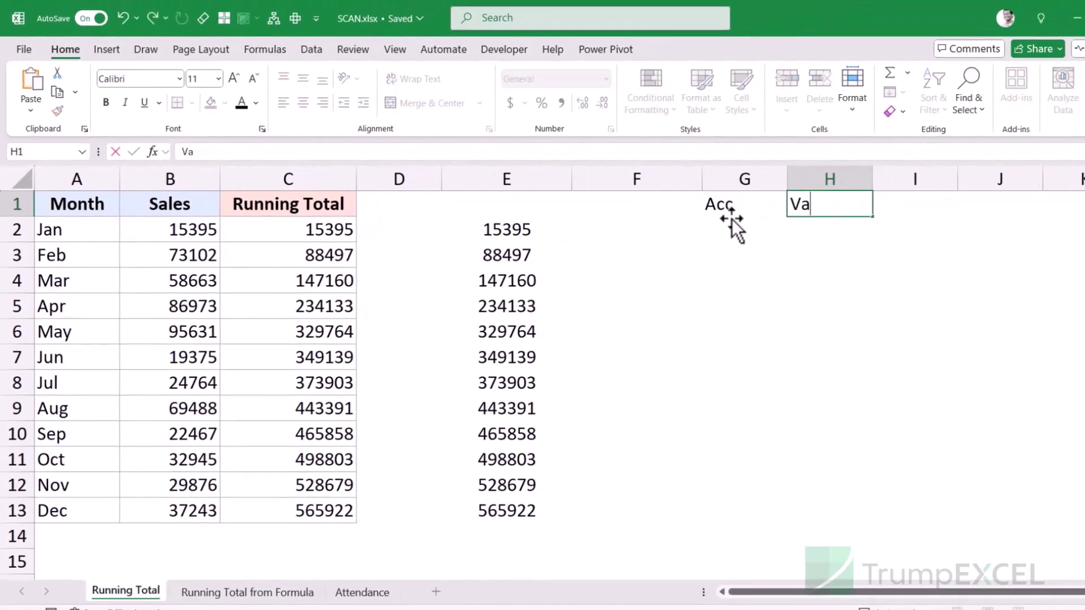
pyautogui.write('l')
pyautogui.press('Return')
pyautogui.press('Left')
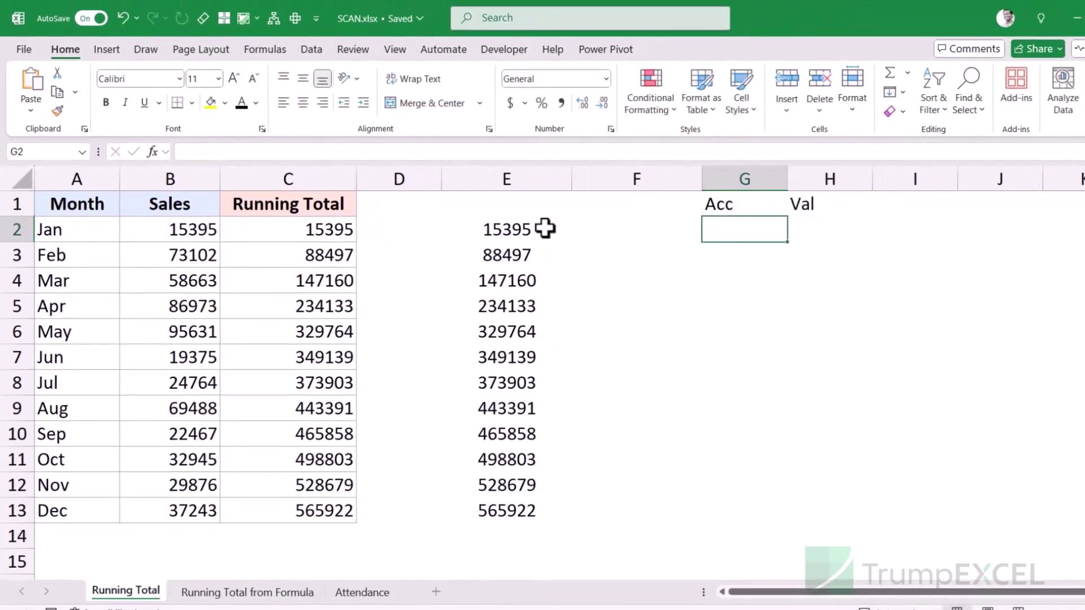
# Check the initial value in the SCAN formula in E2 and enter 0 under Acc in G2
pyautogui.click(558, 229)
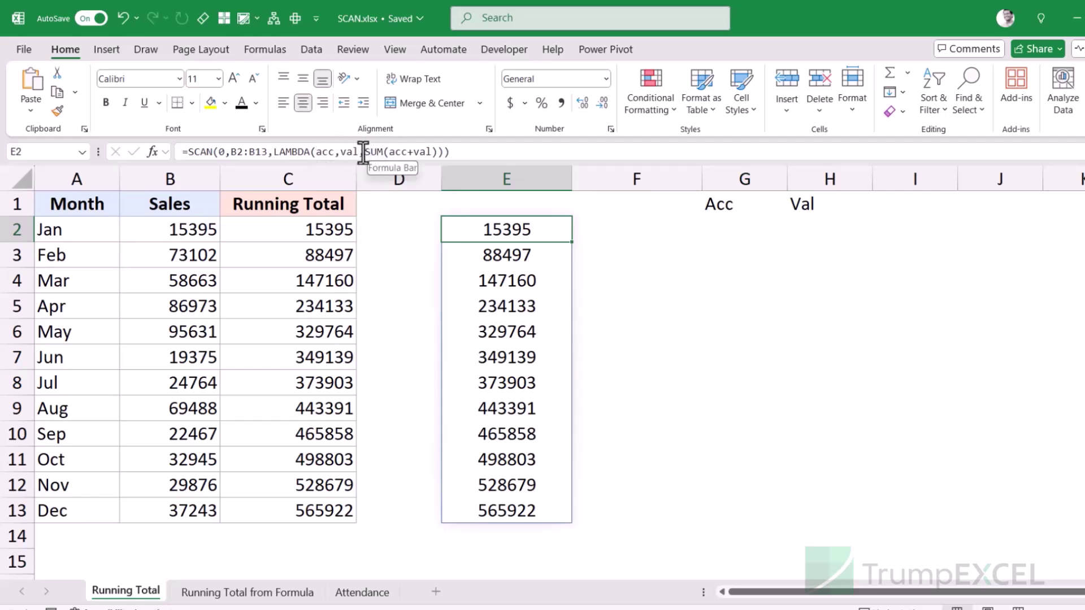
pyautogui.click(730, 228)
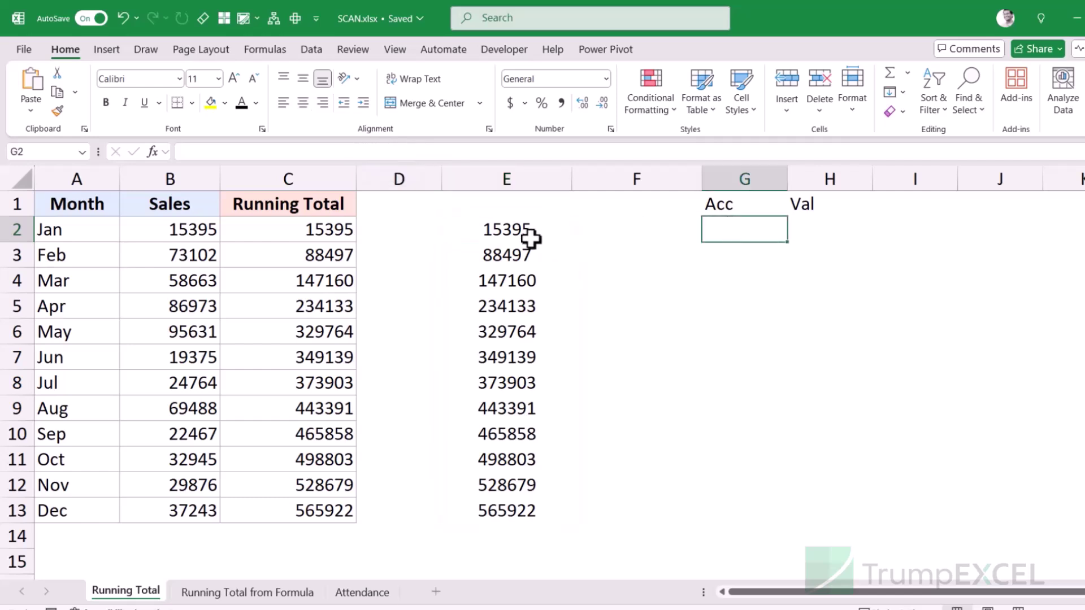
pyautogui.click(517, 226)
pyautogui.click(222, 151)
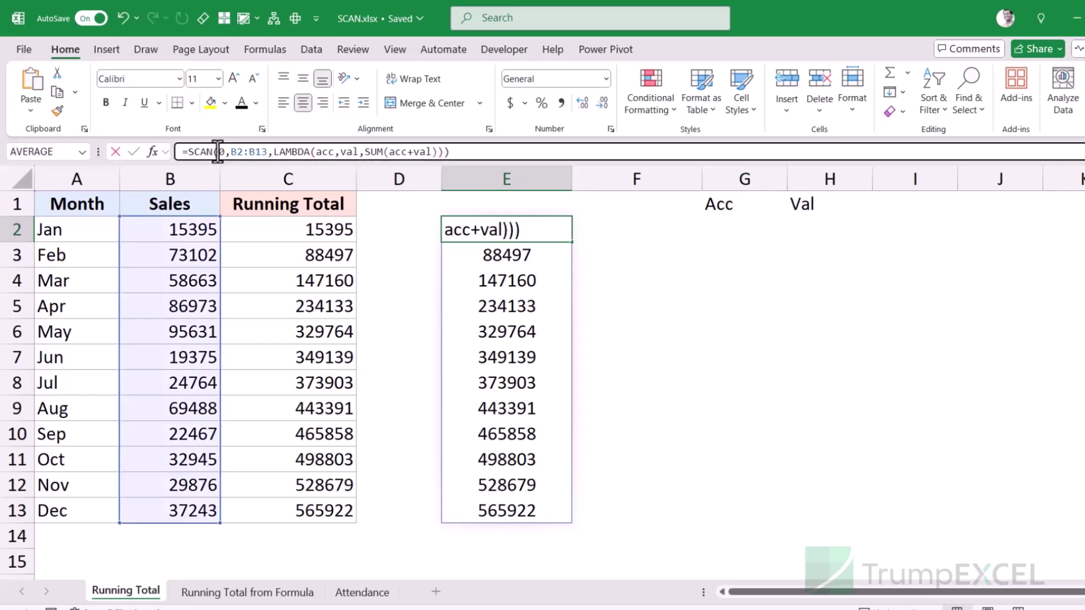
pyautogui.click(711, 228)
pyautogui.write('0')
pyautogui.press('Tab')
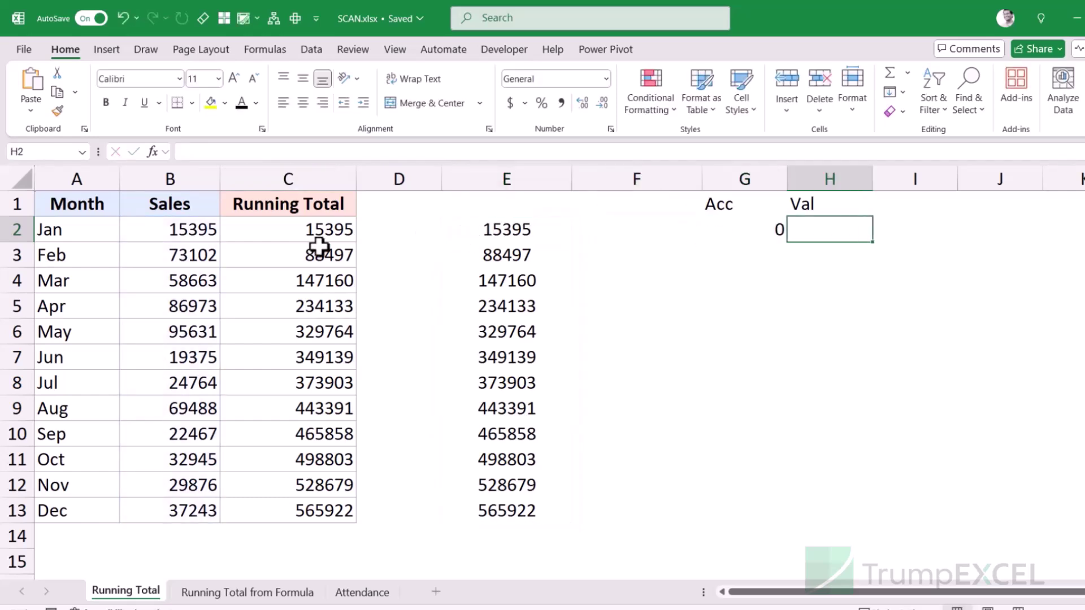
# Link H2 under Val to the January sales figure with the formula =B2
pyautogui.click(196, 230)
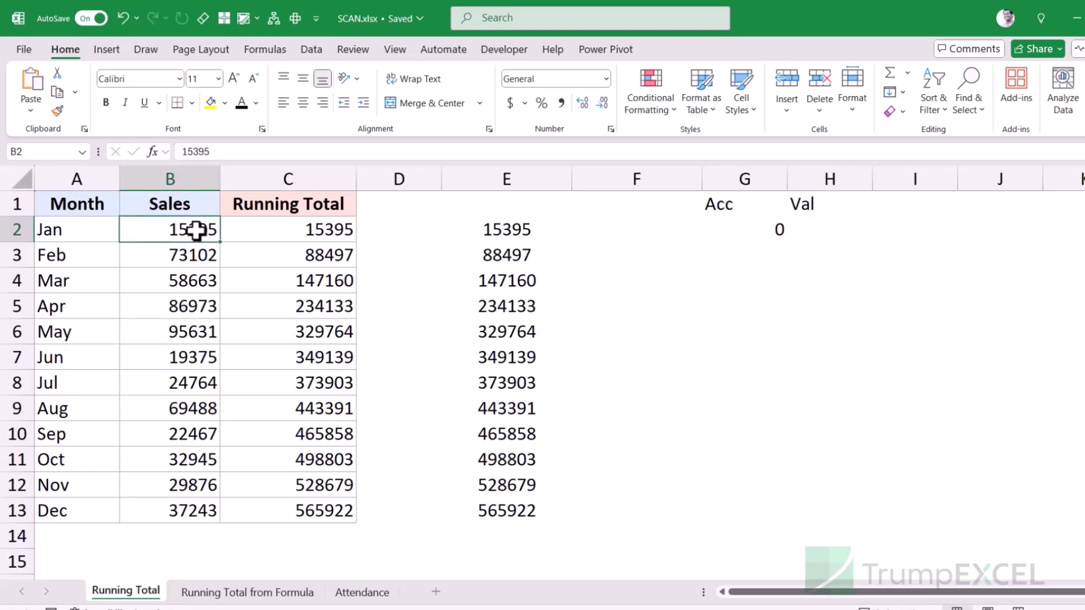
pyautogui.click(822, 228)
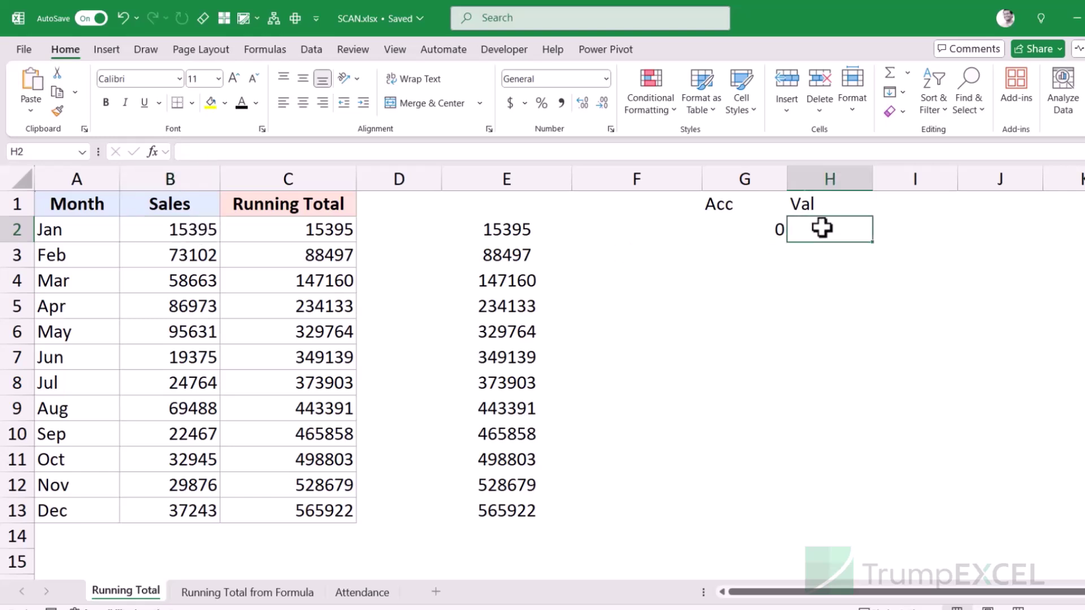
pyautogui.write('=')
pyautogui.click(201, 229)
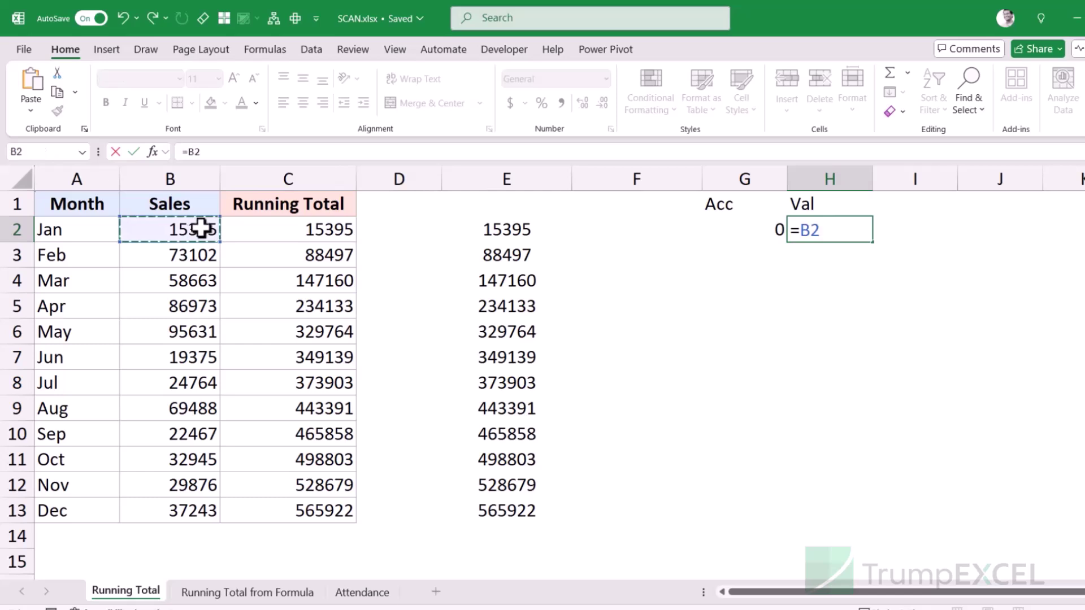
pyautogui.hotkey('ctrl', 'Return')
pyautogui.press('Right')
# Center the contents of G2:I2 and of the heading cells G1:I1
pyautogui.moveTo(745, 237); pyautogui.dragTo(919, 231)
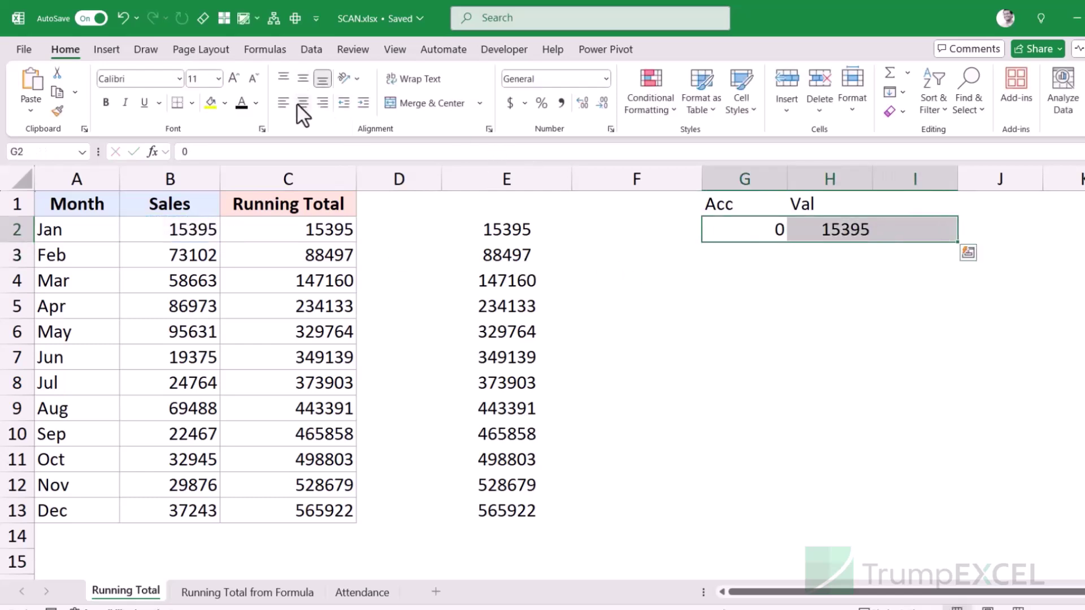
pyautogui.moveTo(761, 209); pyautogui.dragTo(927, 205)
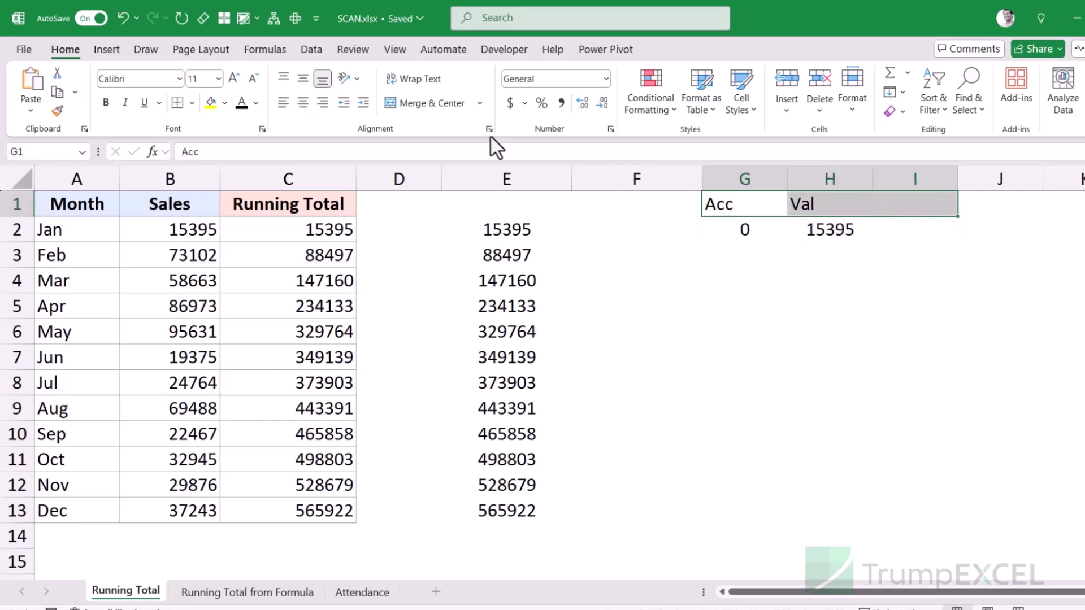
pyautogui.click(303, 103)
# Add the heading Result in I1 and enter =G2+H2 beneath it in I2
pyautogui.click(908, 206)
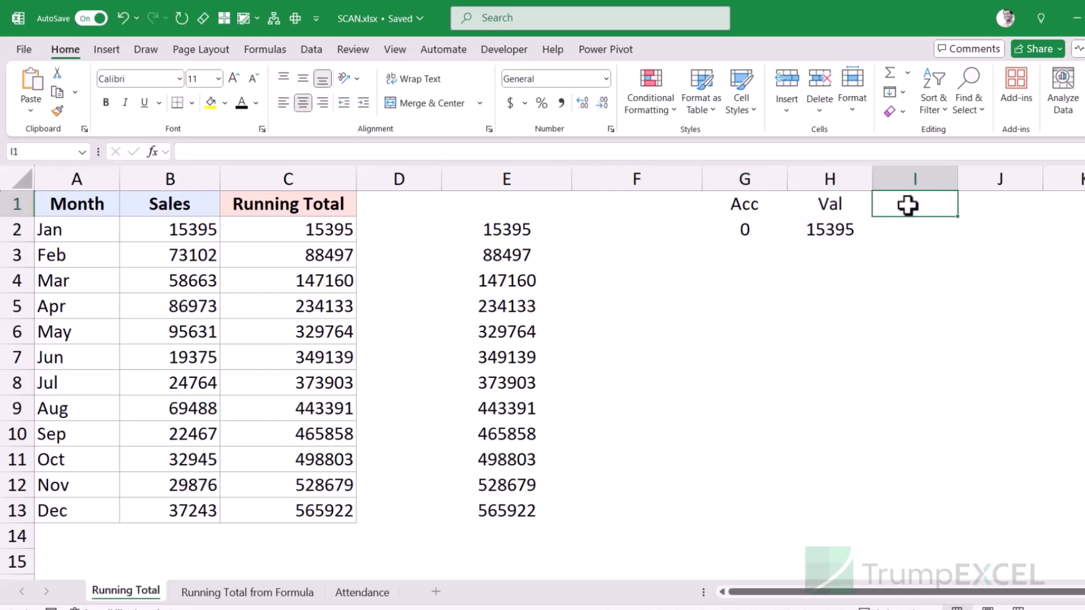
pyautogui.write('Result')
pyautogui.press('Return')
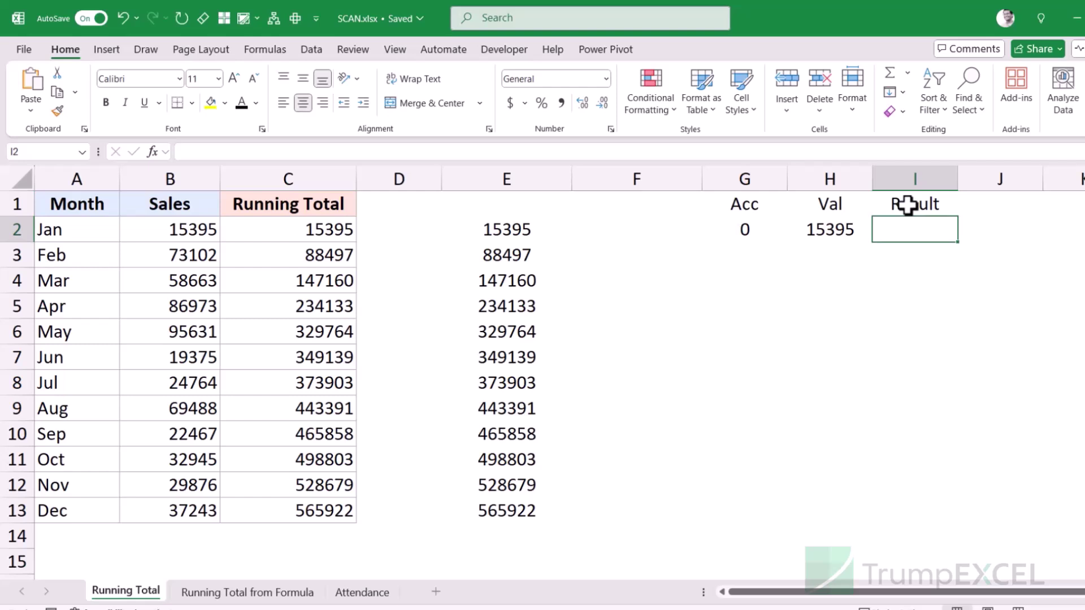
pyautogui.write('=')
pyautogui.press('Left')
pyautogui.press('Left')
pyautogui.write('+')
pyautogui.press('Left')
pyautogui.press('Return')
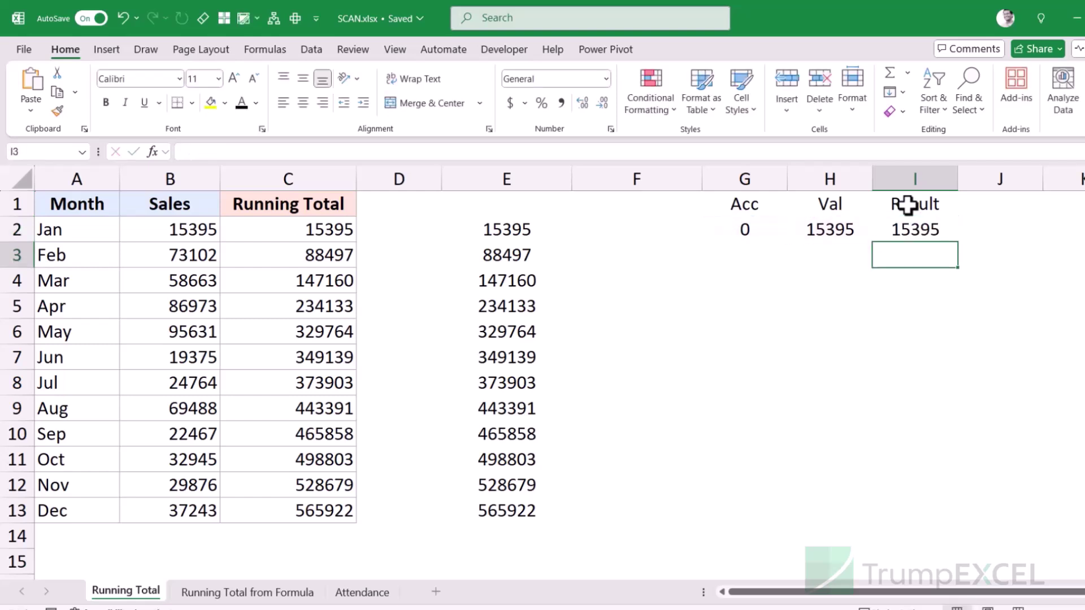
# Carry the first result into the second Acc row by entering =I2 in G3
pyautogui.click(922, 231)
pyautogui.click(746, 233)
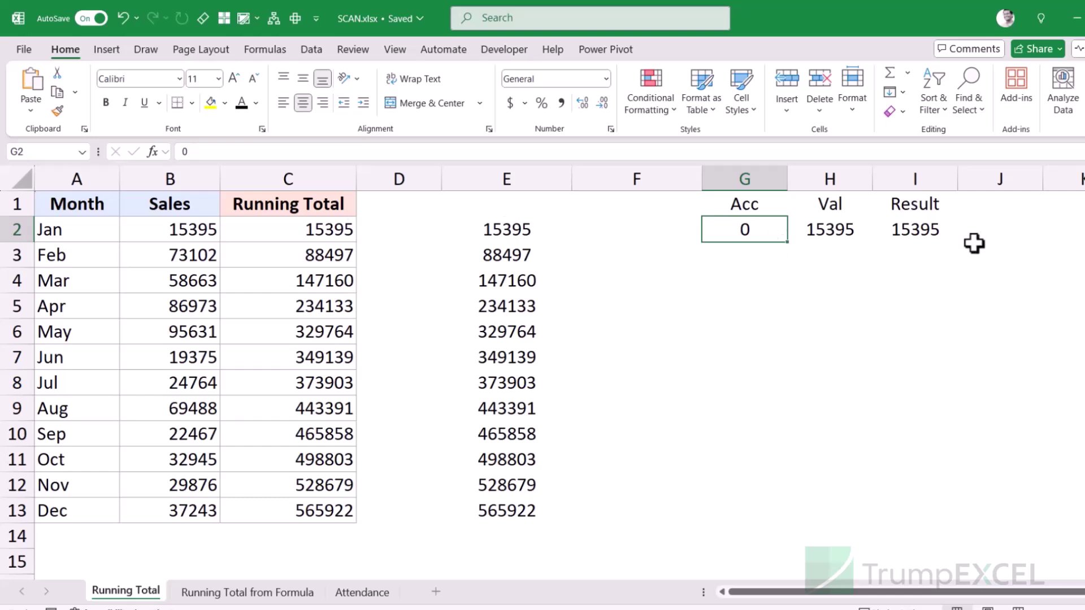
pyautogui.click(928, 233)
pyautogui.click(747, 252)
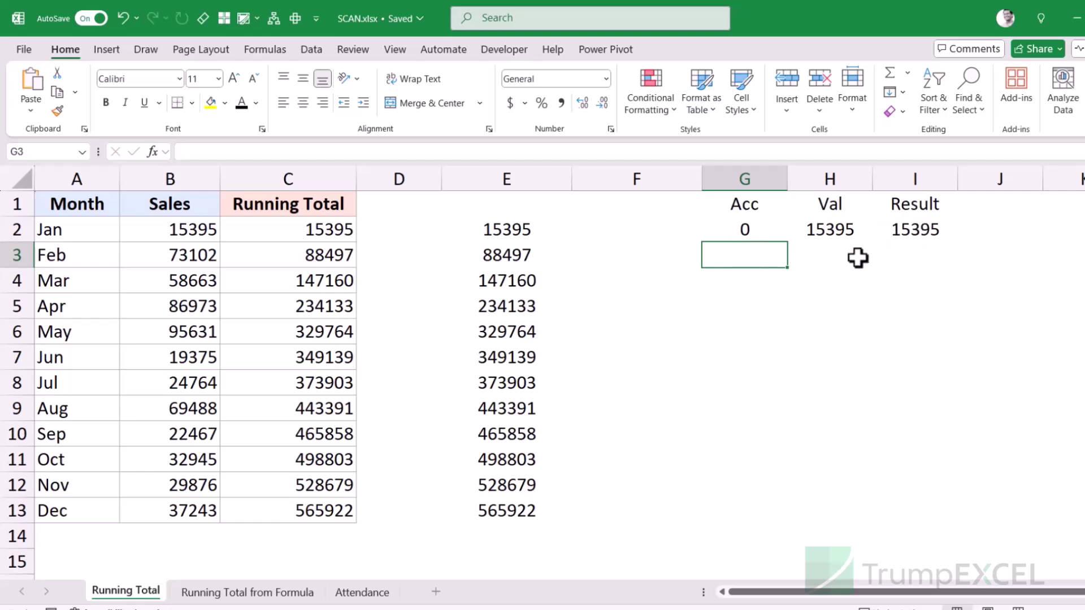
pyautogui.write('=')
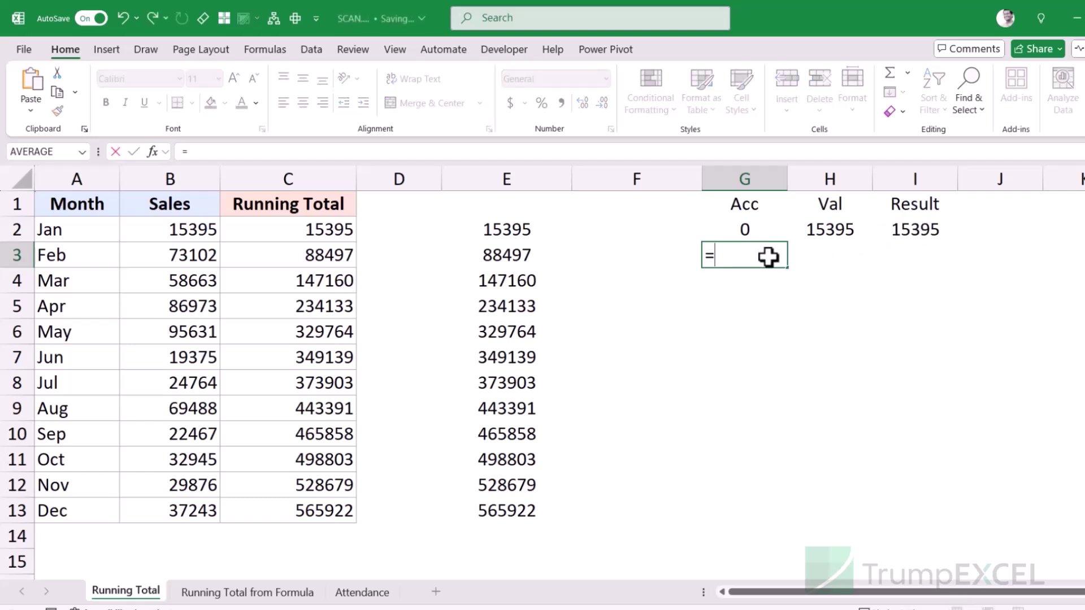
pyautogui.click(913, 229)
pyautogui.press('Return')
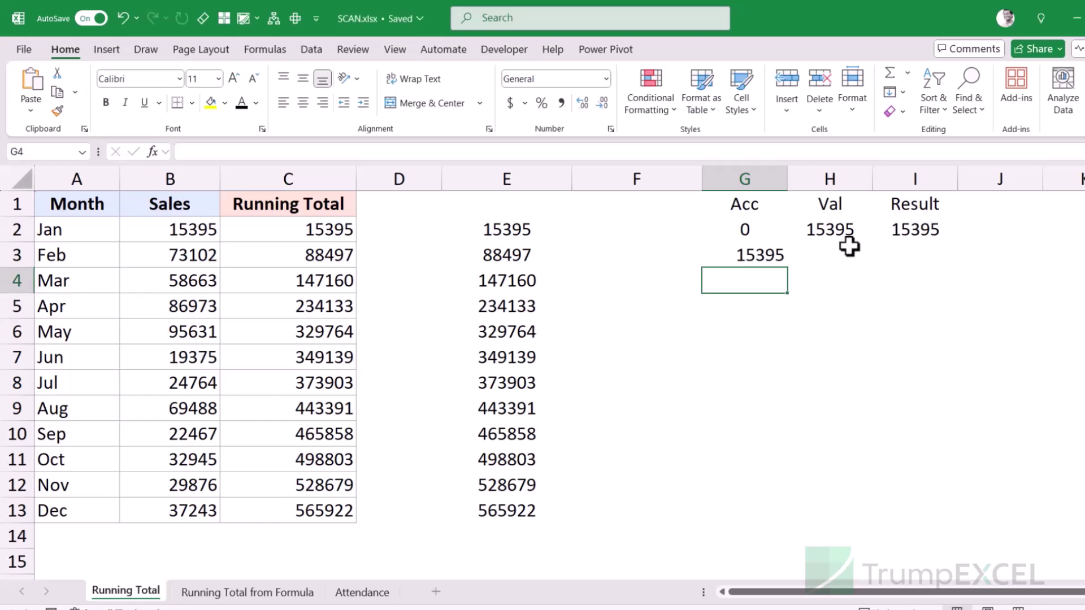
# Link H3 under Val to the February sales figure with the formula =B3
pyautogui.click(828, 253)
pyautogui.write('=')
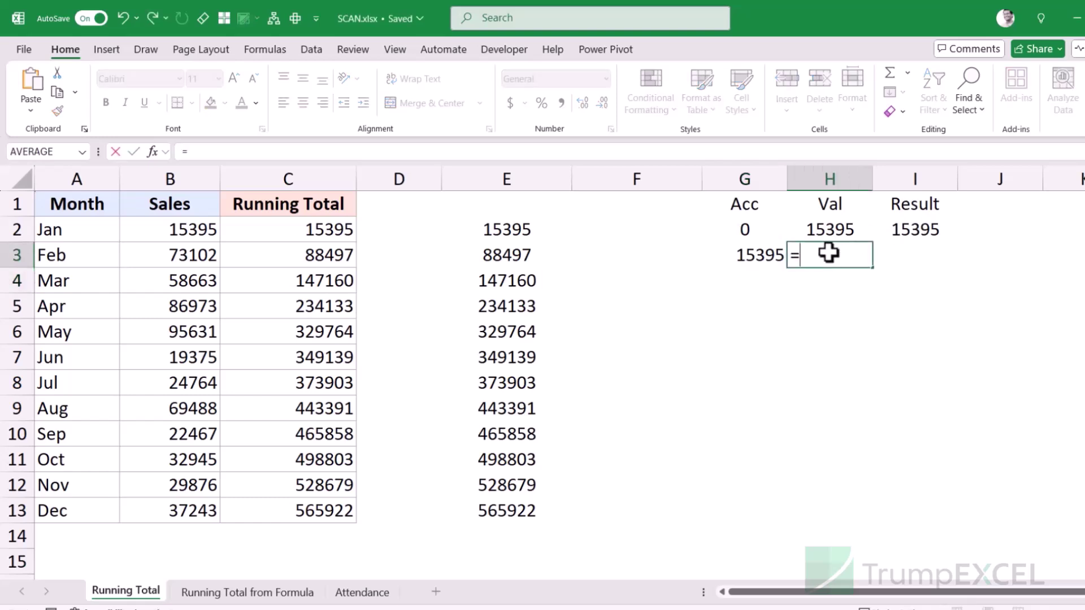
pyautogui.click(212, 256)
pyautogui.hotkey('ctrl', 'Return')
pyautogui.press('Right')
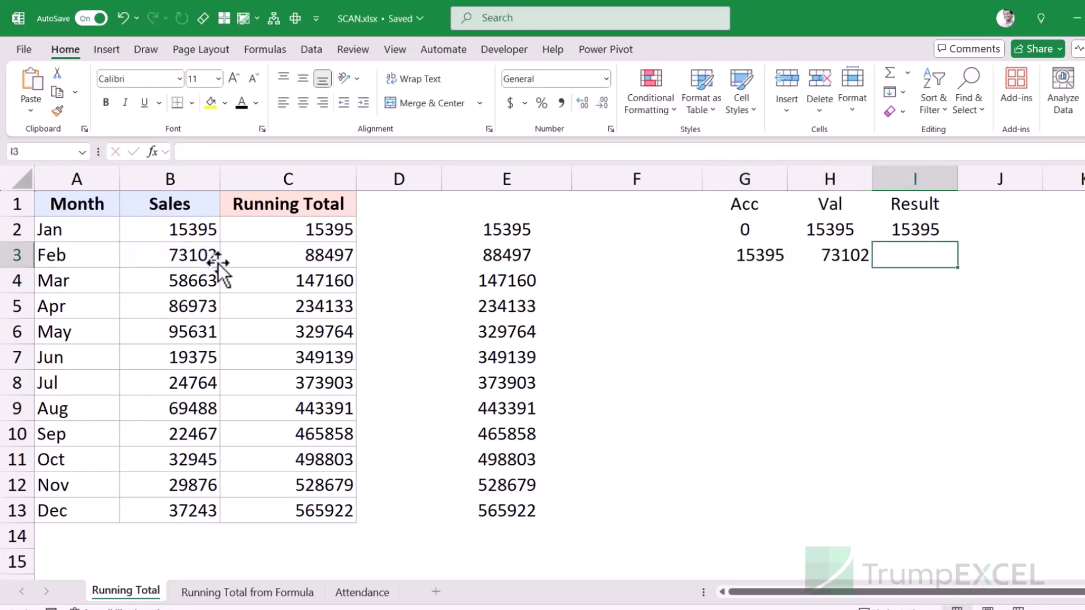
# Copy the Result formula from I2 into I3 and compare it with the February running total in C3
pyautogui.press('Up')
pyautogui.hotkey('ctrl', 'c')
pyautogui.press('Down')
pyautogui.hotkey('ctrl', 'v')
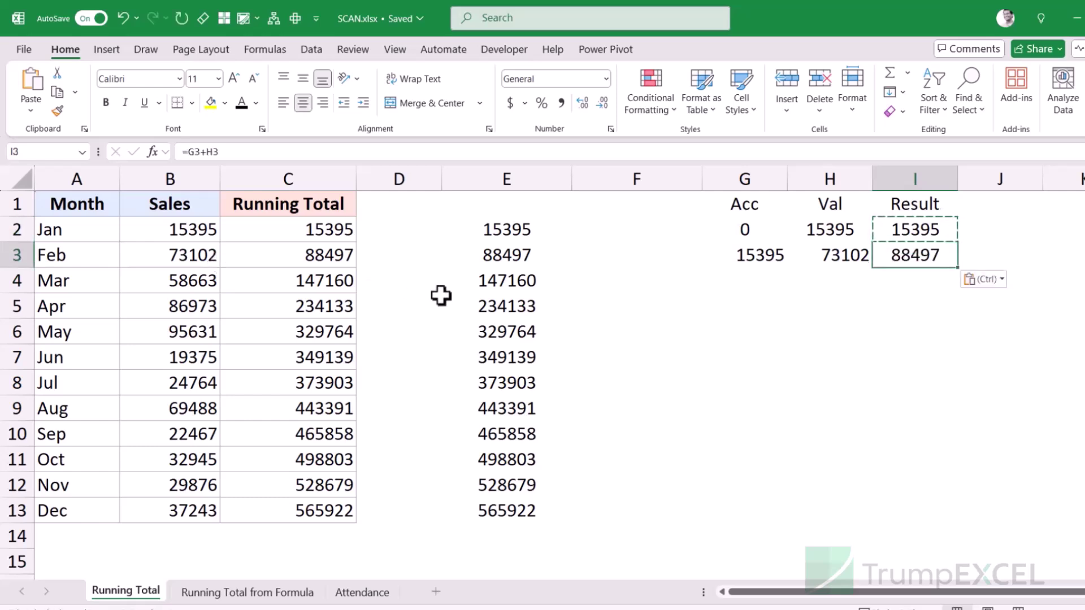
pyautogui.press('Escape')
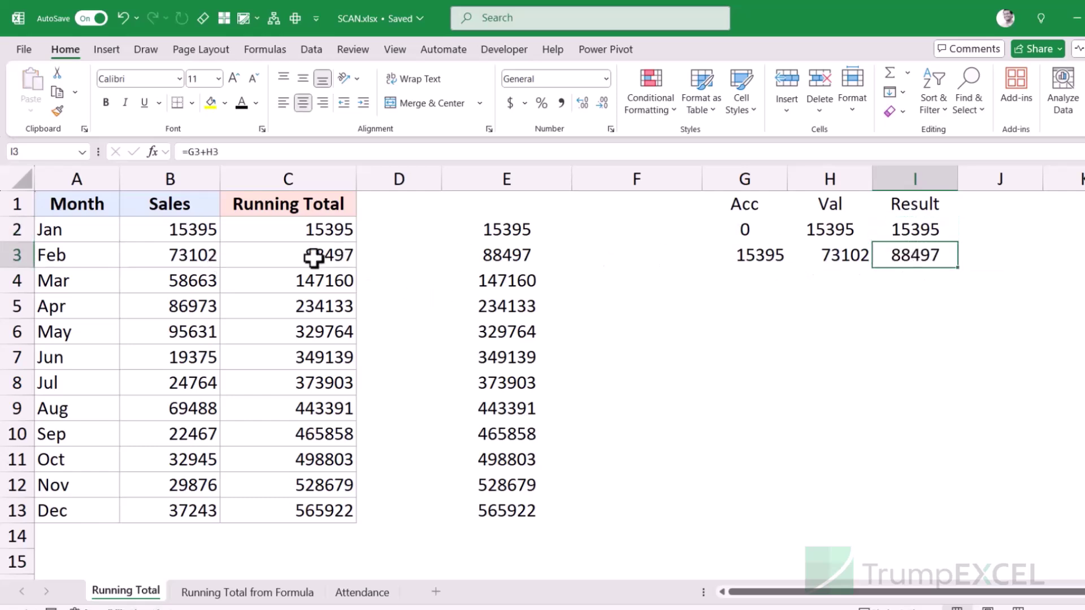
pyautogui.click(287, 258)
# Carry the second result into the third Acc row by entering =I3 in G4
pyautogui.click(764, 277)
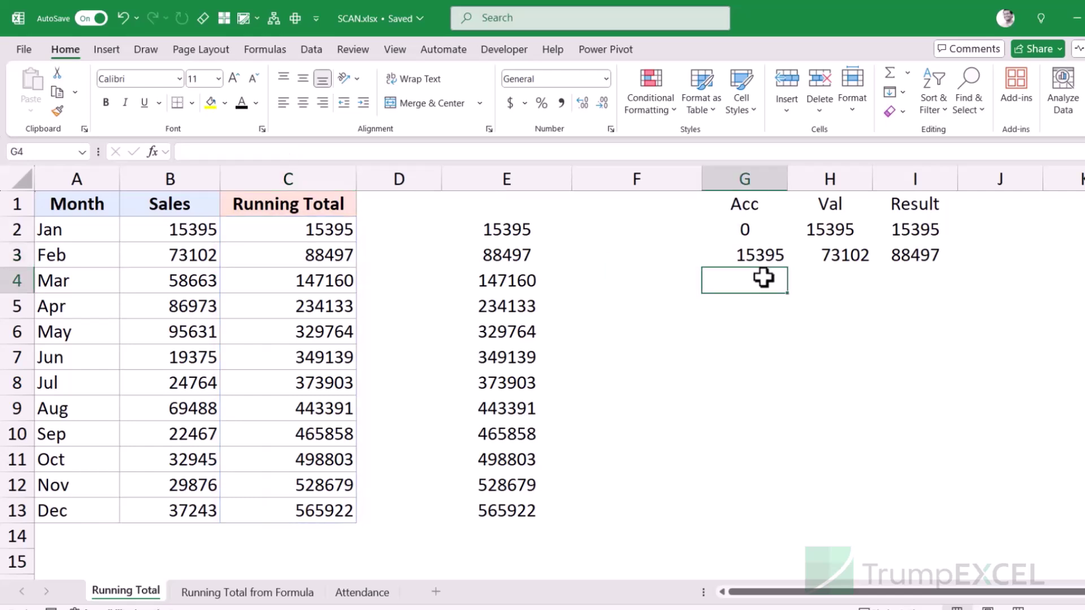
pyautogui.write('=')
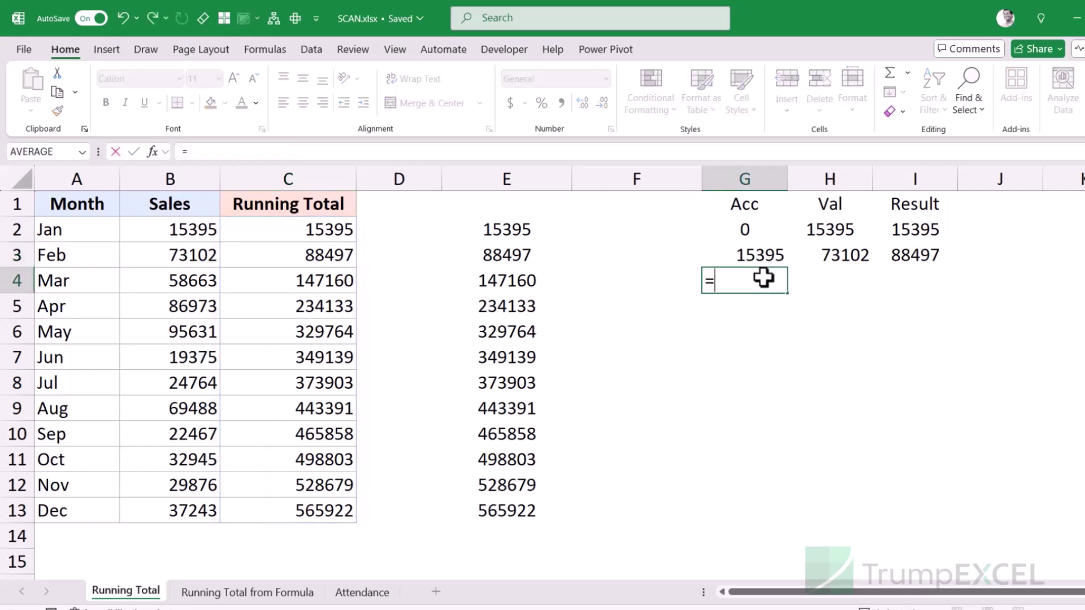
pyautogui.click(912, 257)
pyautogui.hotkey('ctrl', 'Return')
pyautogui.press('Right')
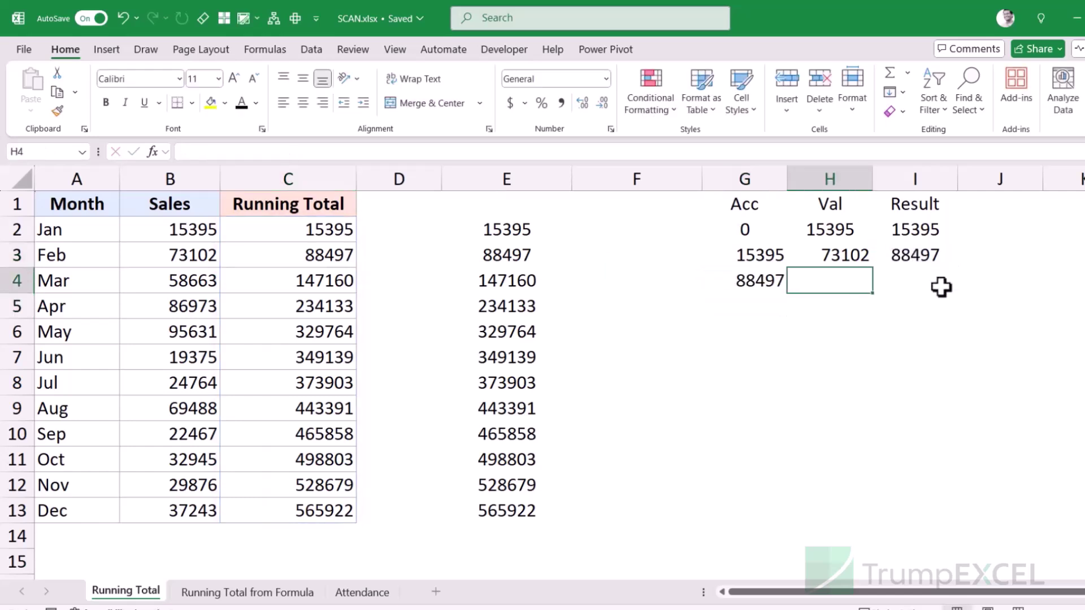
# Link H4 under Val to the March sales figure with the formula =B4
pyautogui.write('=')
pyautogui.press('BackSpace')
pyautogui.write('=')
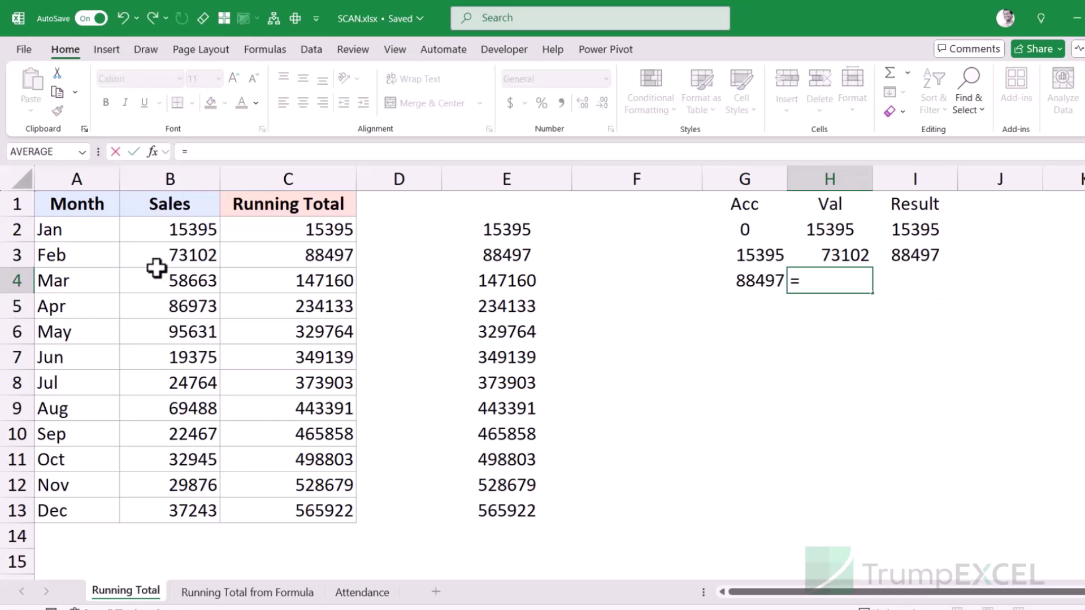
pyautogui.click(179, 279)
pyautogui.press('Return')
pyautogui.press('Up')
pyautogui.press('Right')
# Copy the Result formula from I3 down into I4
pyautogui.press('Up')
pyautogui.hotkey('ctrl', 'c')
pyautogui.press('Down')
pyautogui.hotkey('ctrl', 'v')
pyautogui.press('Escape')
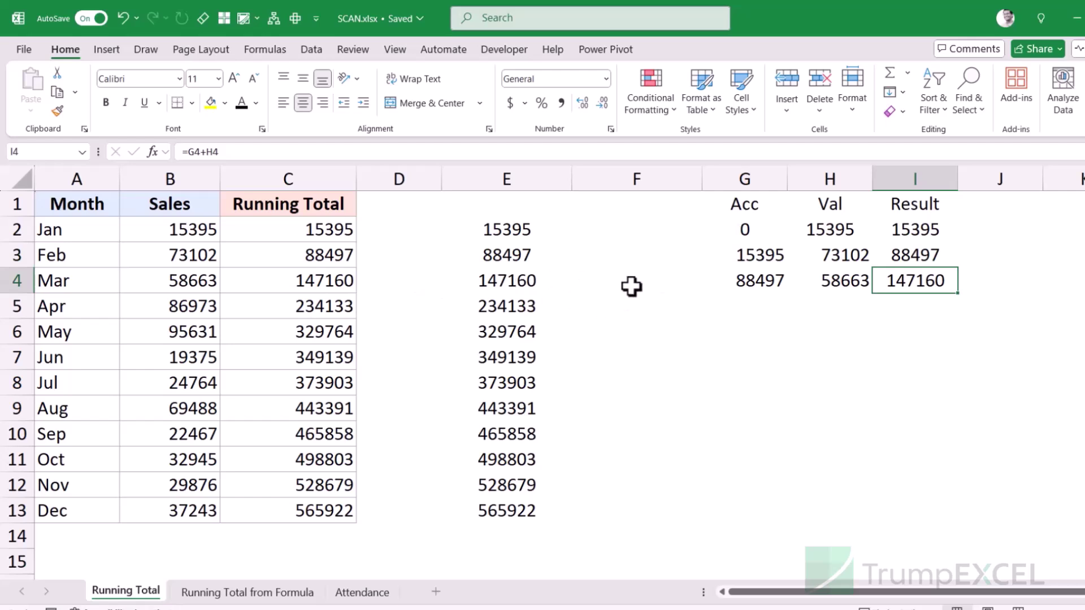
# Examine the initial value and the SUM(acc+val) calculation in E2's SCAN formula, leaving the formula as it is
pyautogui.click(509, 231)
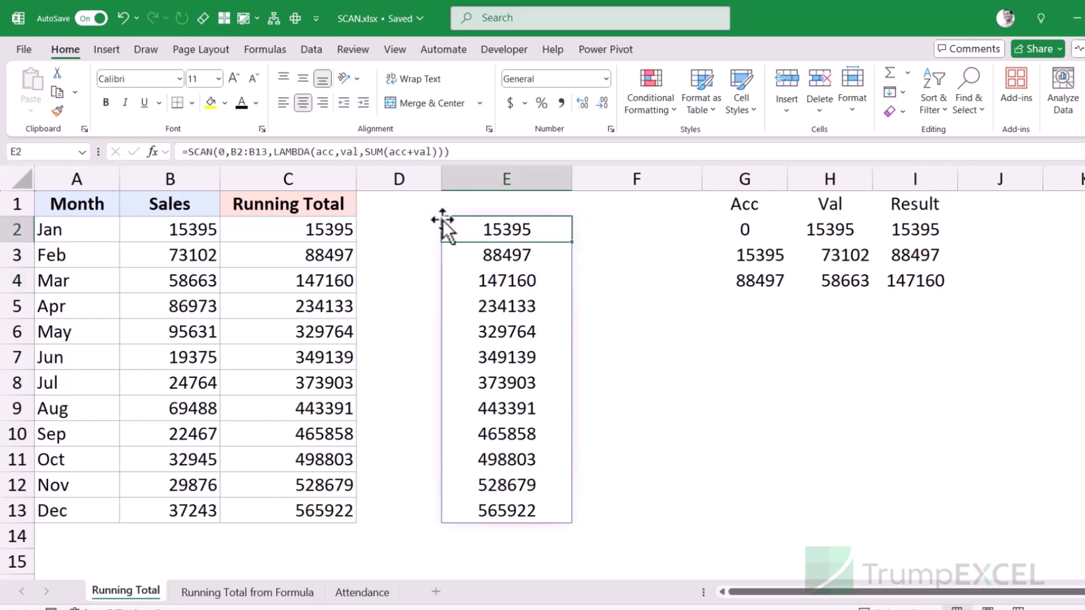
pyautogui.click(219, 151)
pyautogui.write('0')
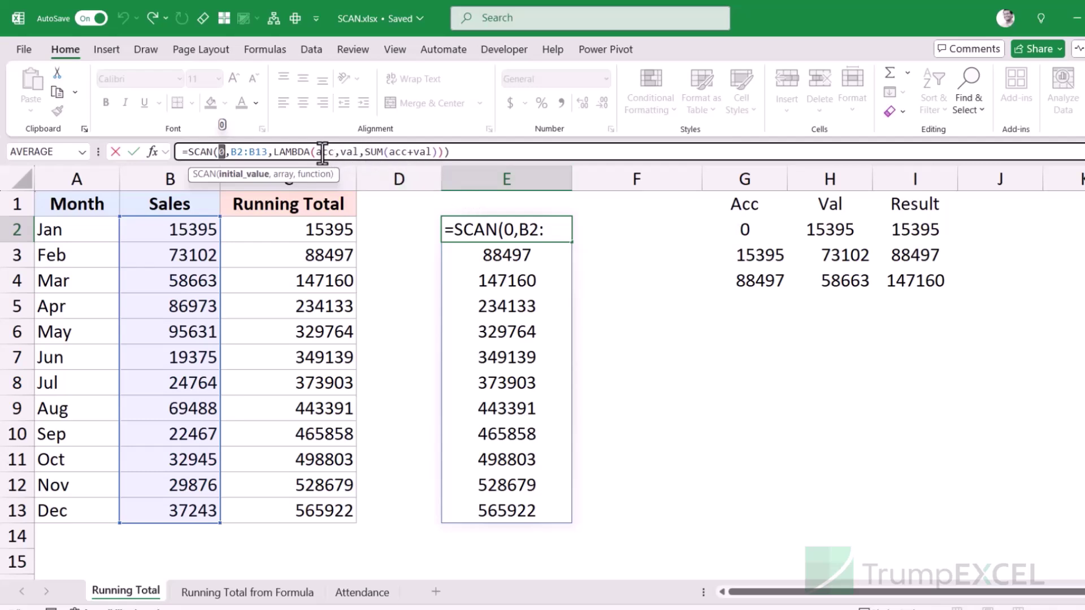
pyautogui.moveTo(364, 153); pyautogui.dragTo(431, 153)
pyautogui.press('Escape')
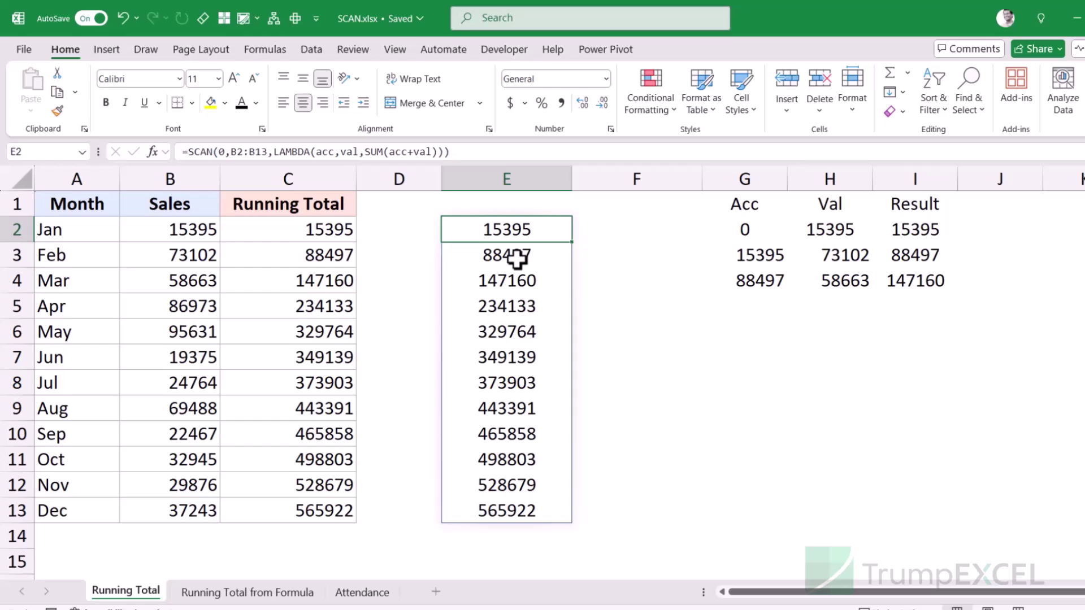
# Open the Running Total from Formula sheet, look through its sales table, and choose Scanner as the product in G1
pyautogui.click(233, 591)
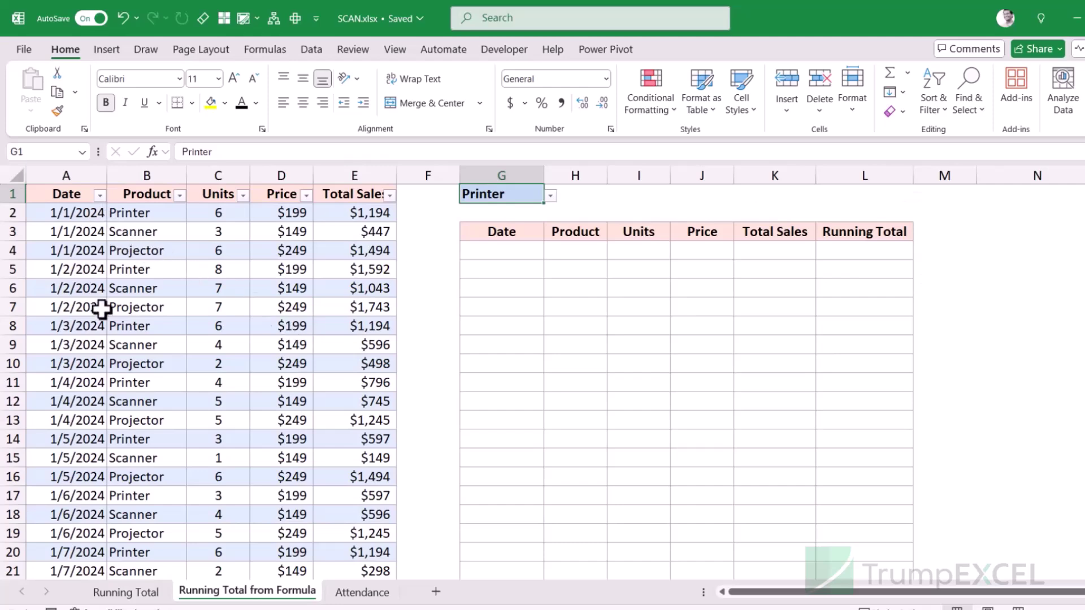
pyautogui.scroll(-7, 102, 308)
pyautogui.scroll(7, 101, 308)
pyautogui.click(552, 196)
pyautogui.click(534, 224)
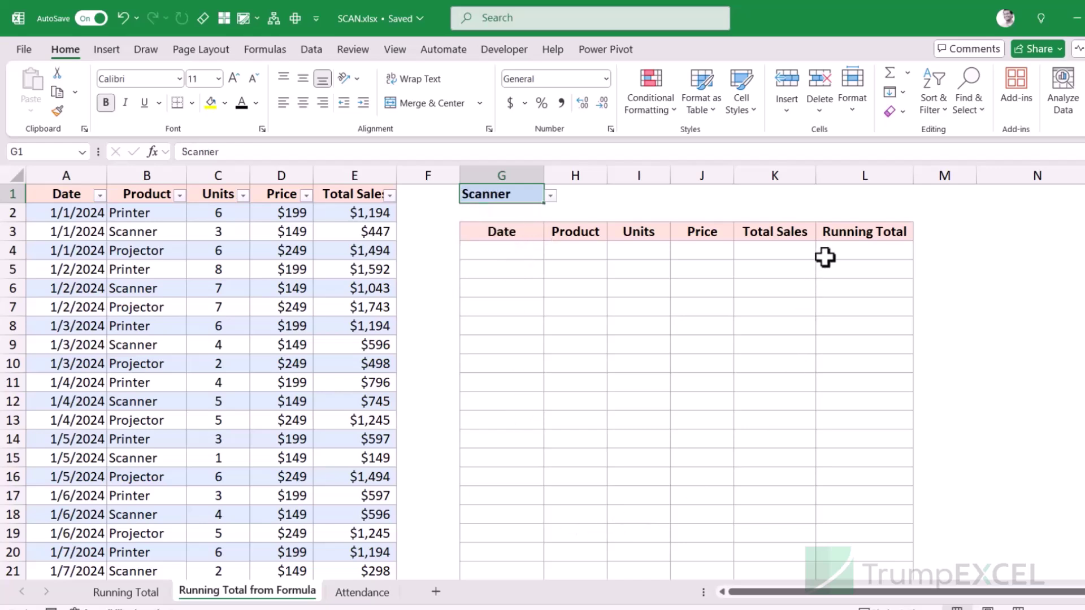
# Start a FILTER formula in G4 with the whole sales table, Table3, as its array
pyautogui.click(506, 251)
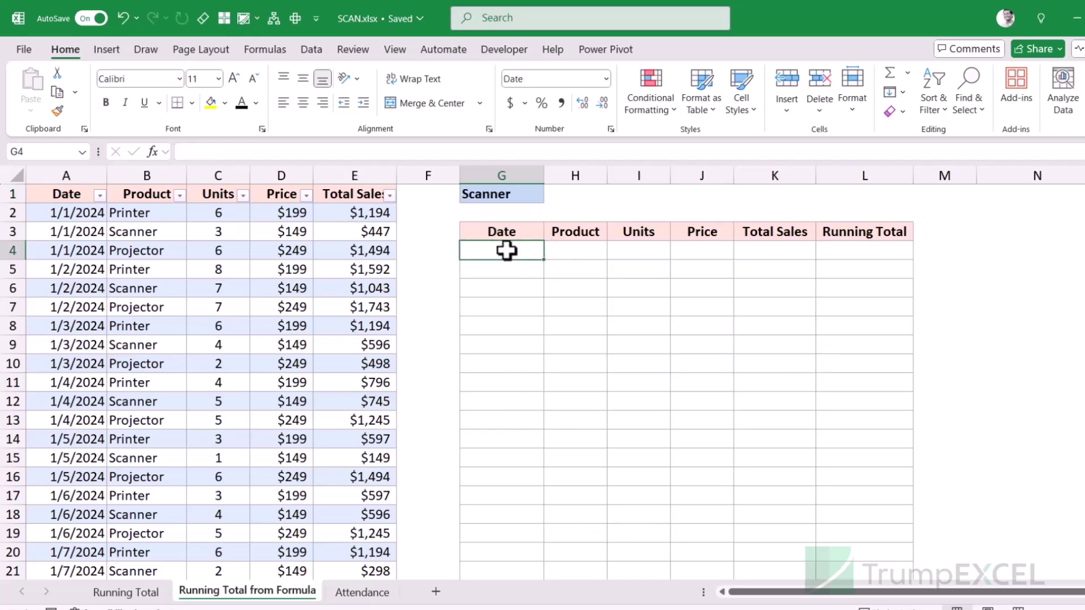
pyautogui.write('=filter')
pyautogui.press('Tab')
pyautogui.click(54, 214)
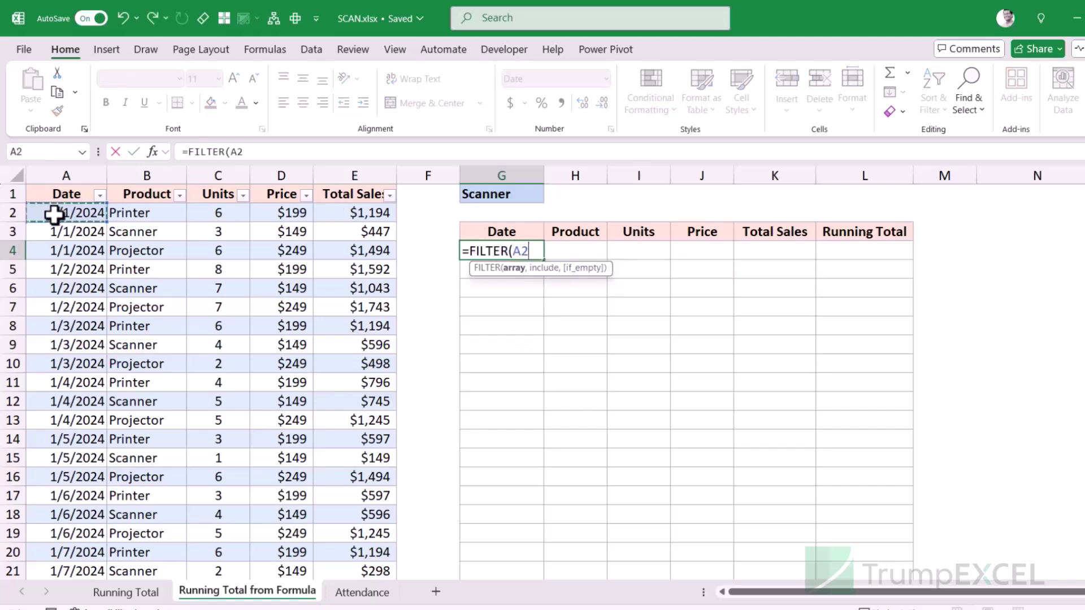
pyautogui.hotkey('ctrl', 'shift', 'Right')
pyautogui.hotkey('ctrl', 'shift', 'Down')
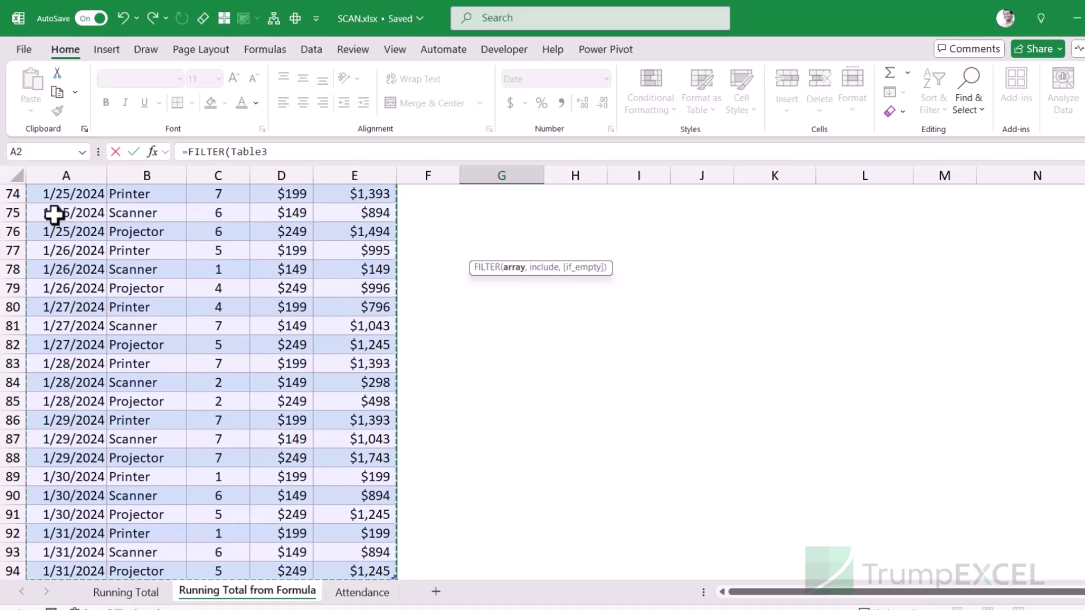
pyautogui.write(',')
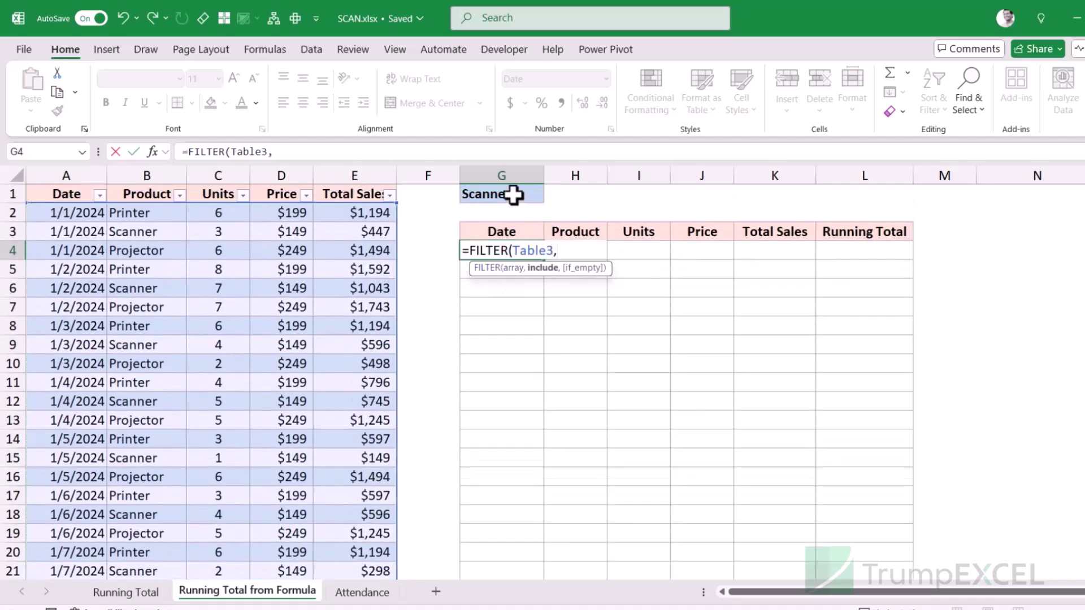
# Complete the FILTER formula in G4 with the condition that Table3[Product] equals G1, and enter it
pyautogui.click(156, 212)
pyautogui.hotkey('ctrl', 'shift', 'Down')
pyautogui.write('=')
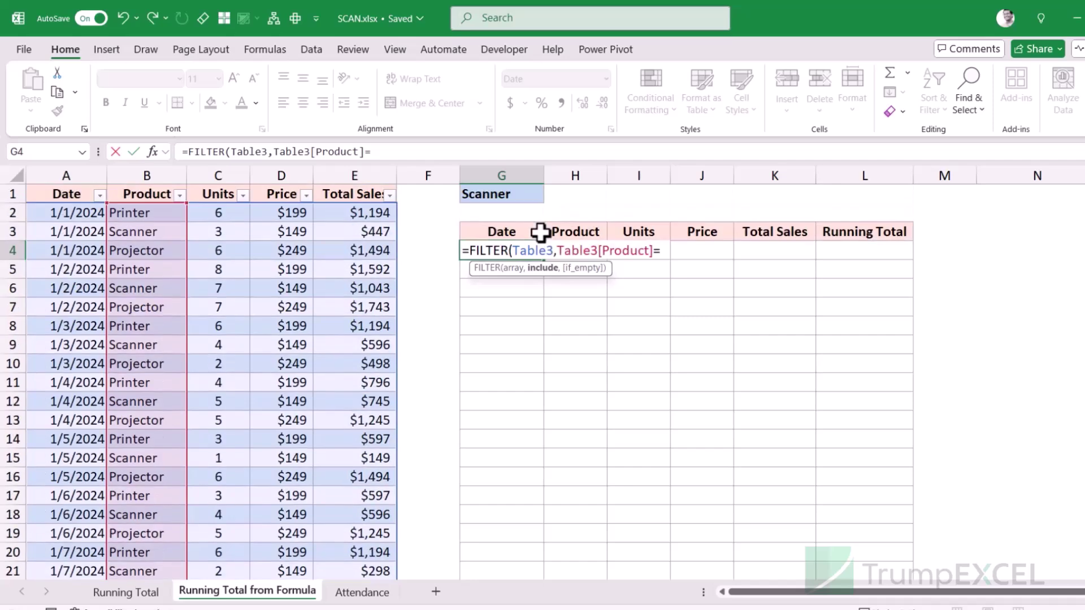
pyautogui.click(513, 194)
pyautogui.press('Return')
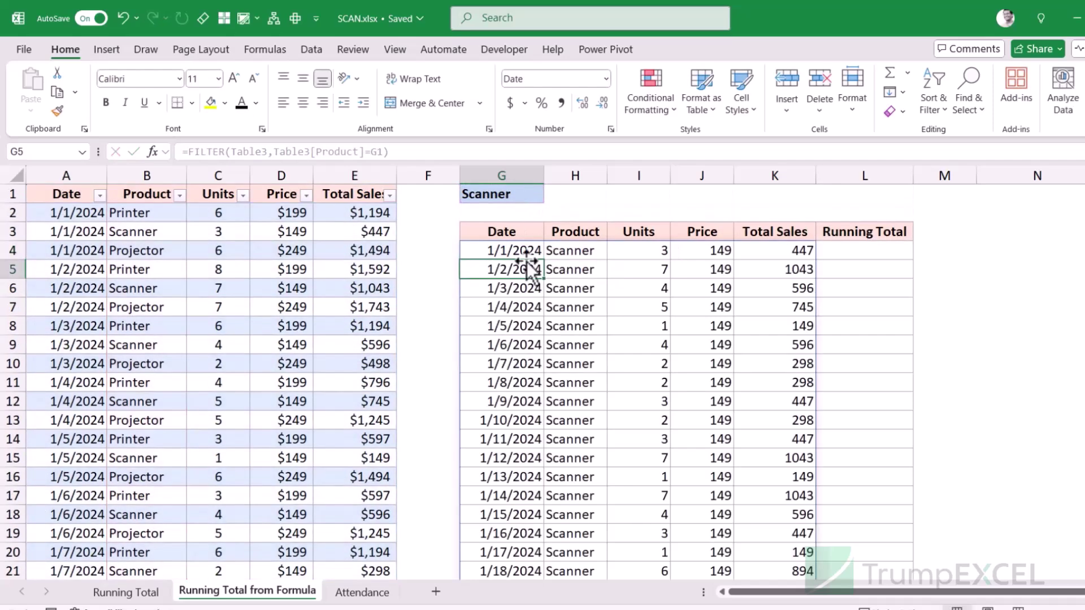
# Change the product choice in G1 to Printer
pyautogui.click(527, 197)
pyautogui.click(550, 195)
pyautogui.click(533, 212)
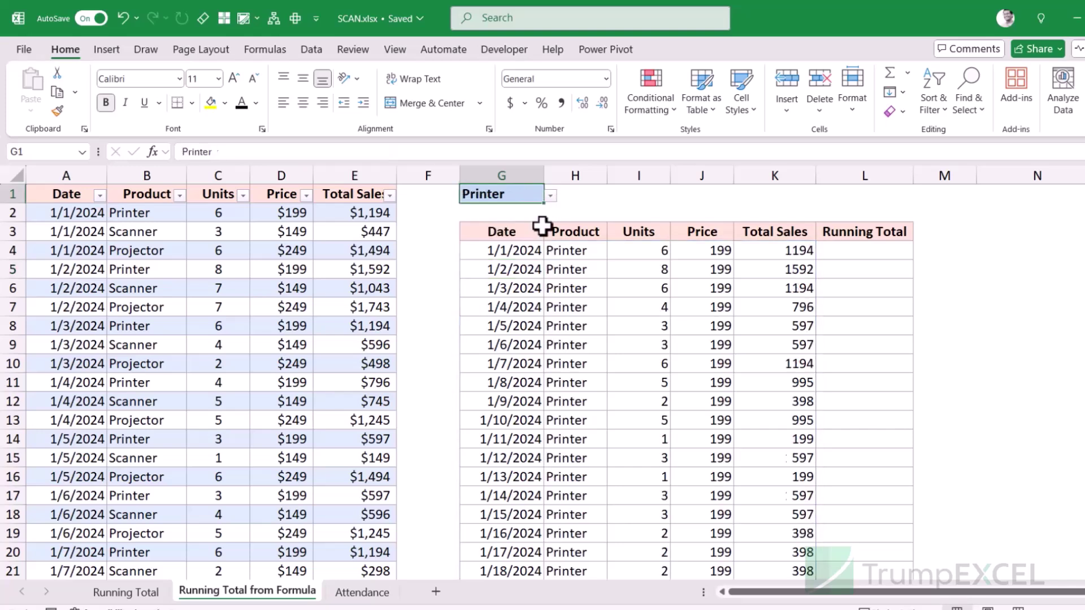
# Start a SCAN formula in L4, the first Running Total cell, with 0 as the initial value
pyautogui.click(852, 247)
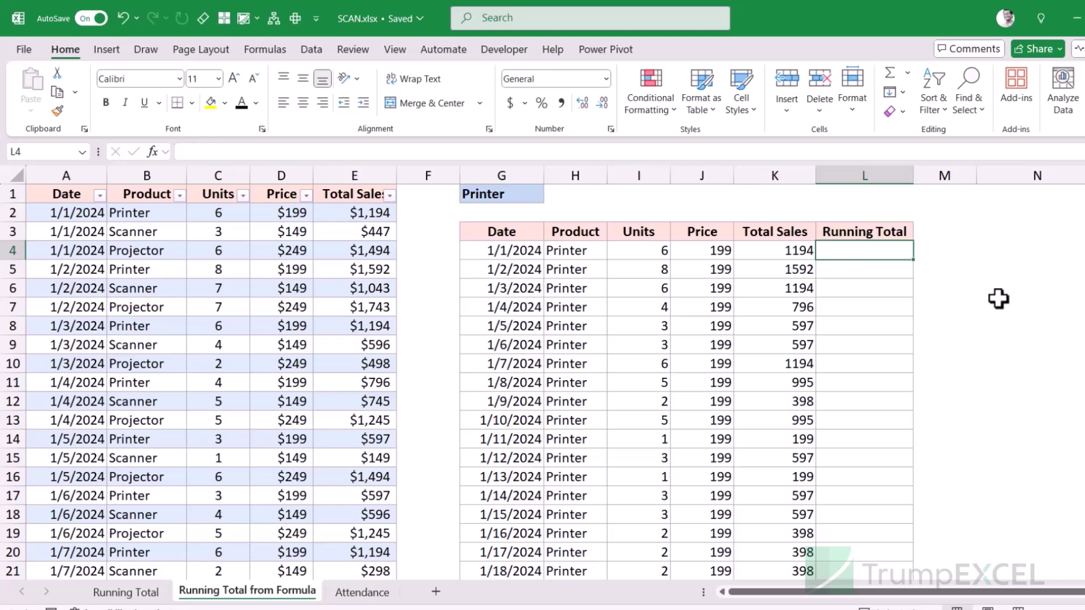
pyautogui.write('=ch')
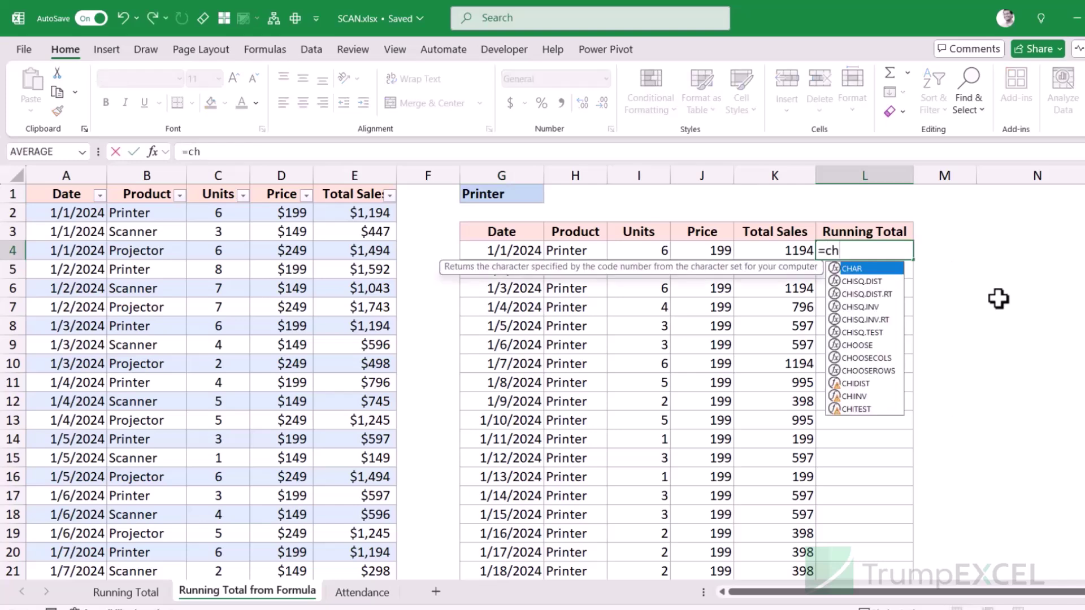
pyautogui.press('Escape')
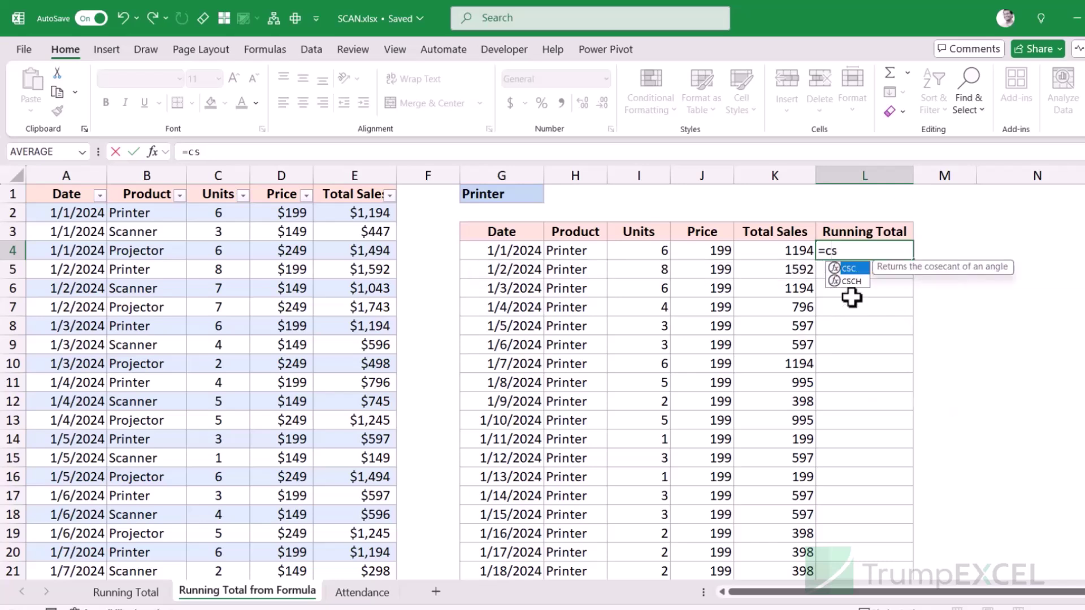
pyautogui.press('BackSpace')
pyautogui.press('BackSpace')
pyautogui.write('sc')
pyautogui.press('Tab')
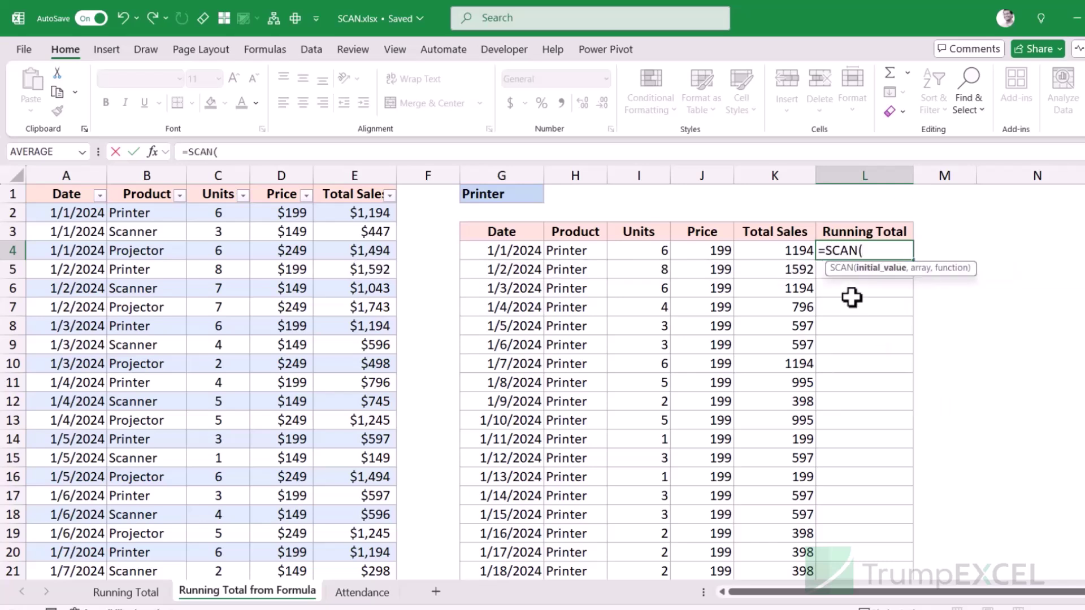
pyautogui.write('0,')
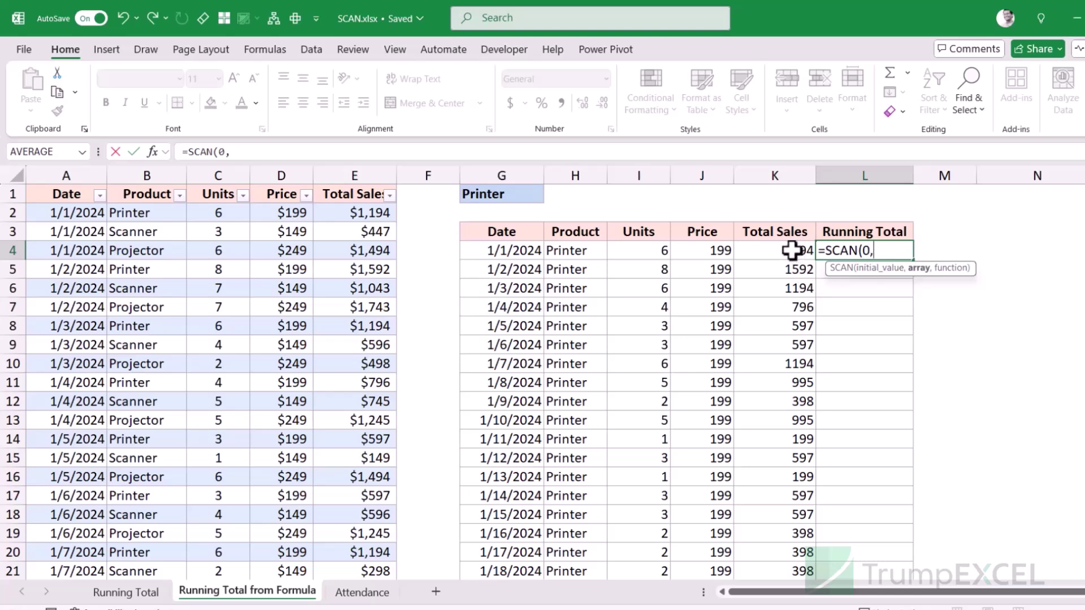
# Complete the SCAN formula with CHOOSECOLS(G4#,5) as its array and SUM as its function, and enter it
pyautogui.write('choos')
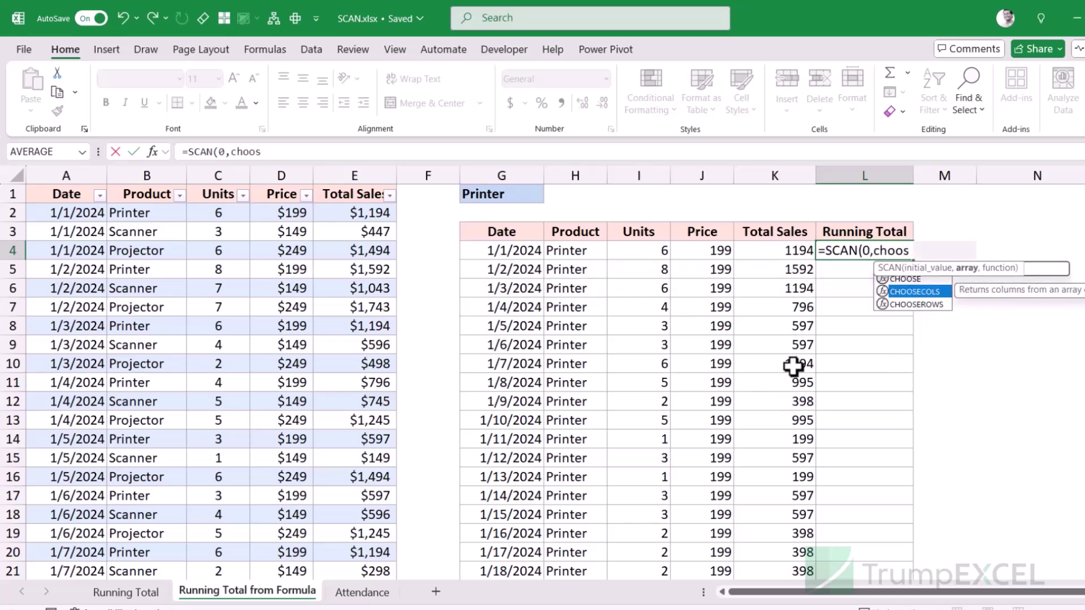
pyautogui.press('Tab')
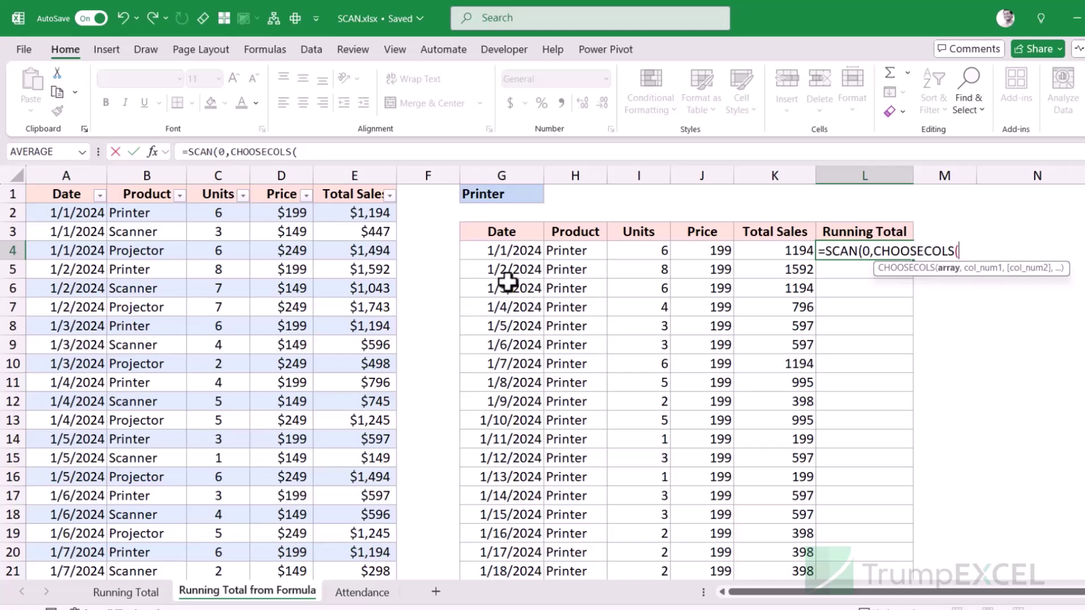
pyautogui.click(506, 252)
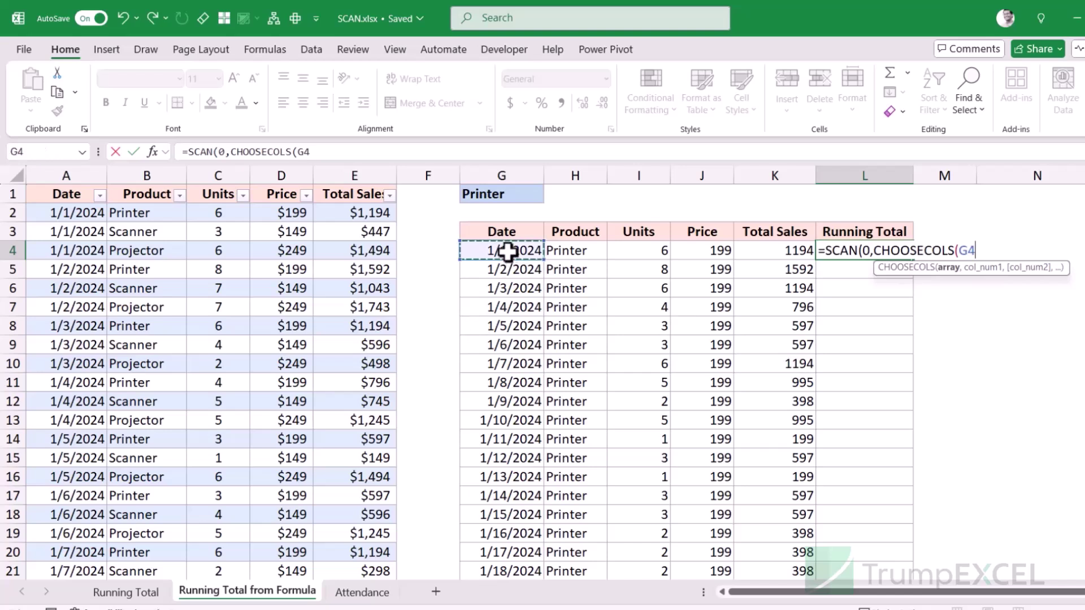
pyautogui.write('#')
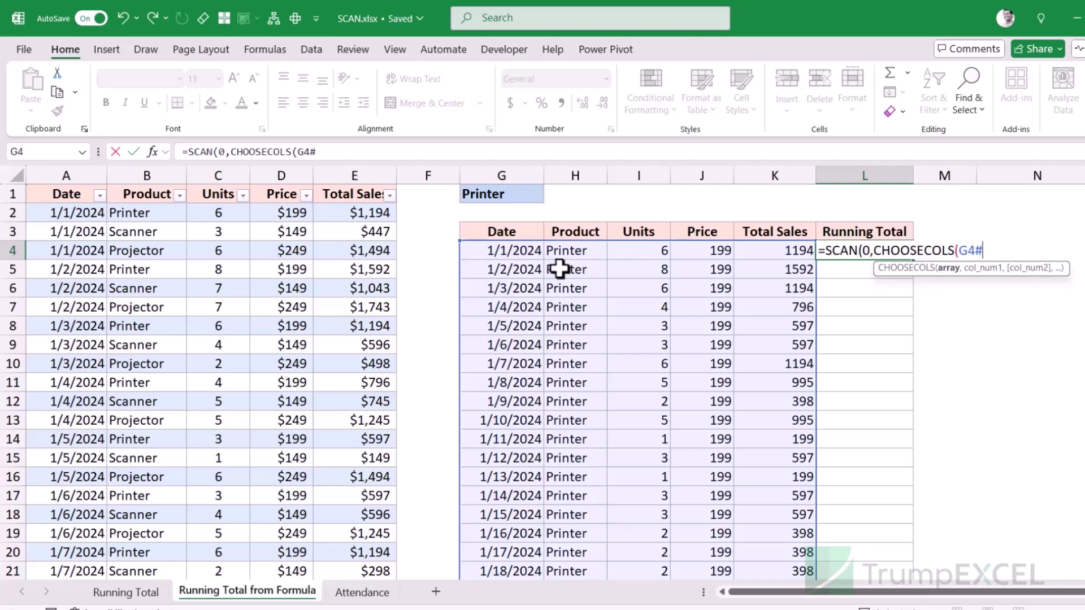
pyautogui.write(',')
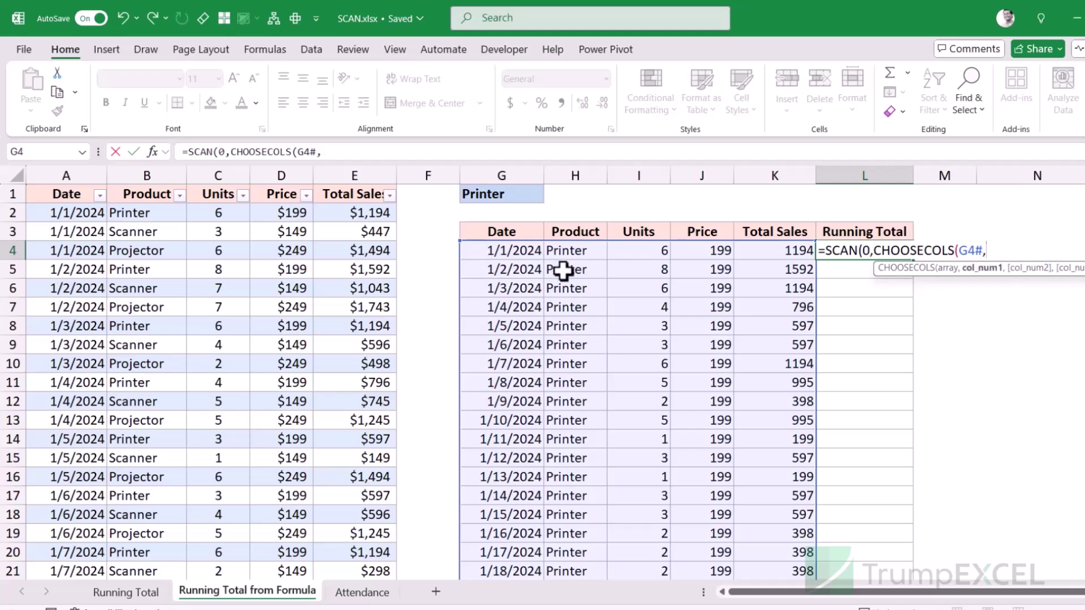
pyautogui.write('5')
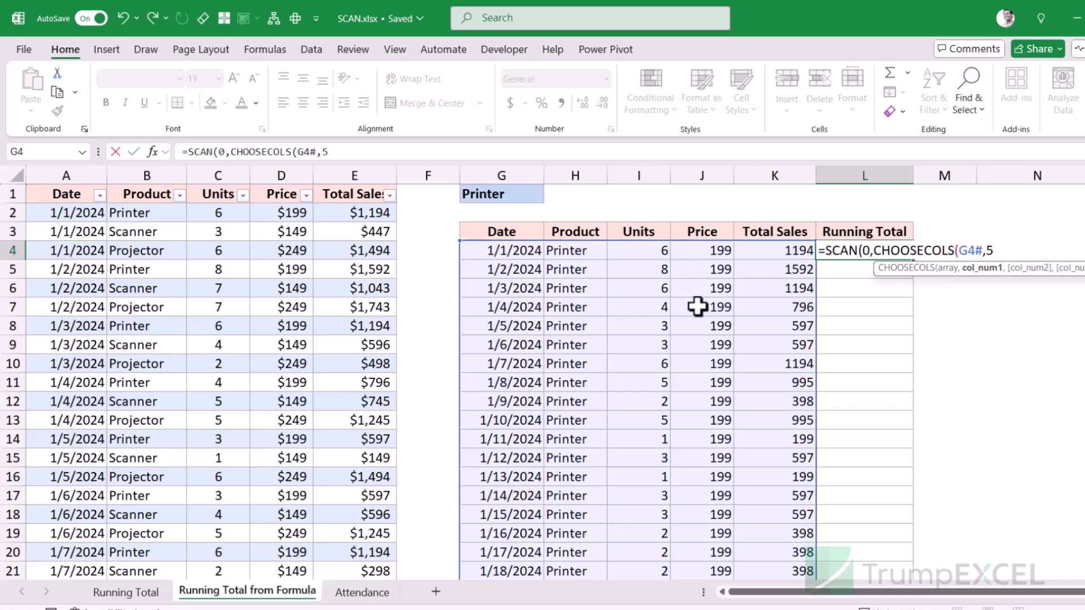
pyautogui.write(')')
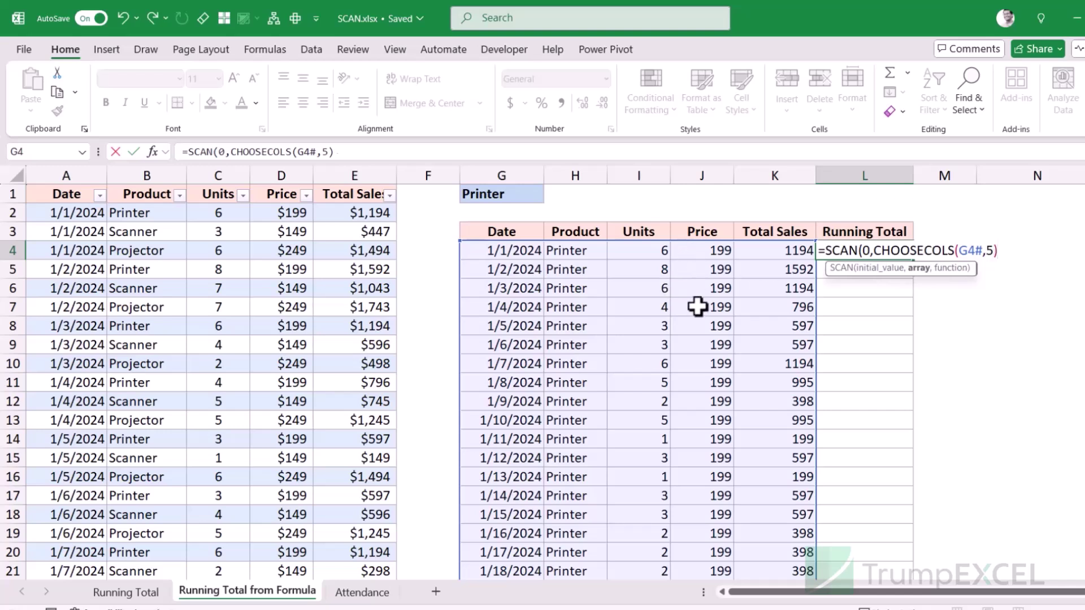
pyautogui.write(',SUM)')
pyautogui.press('Return')
pyautogui.press('Up')
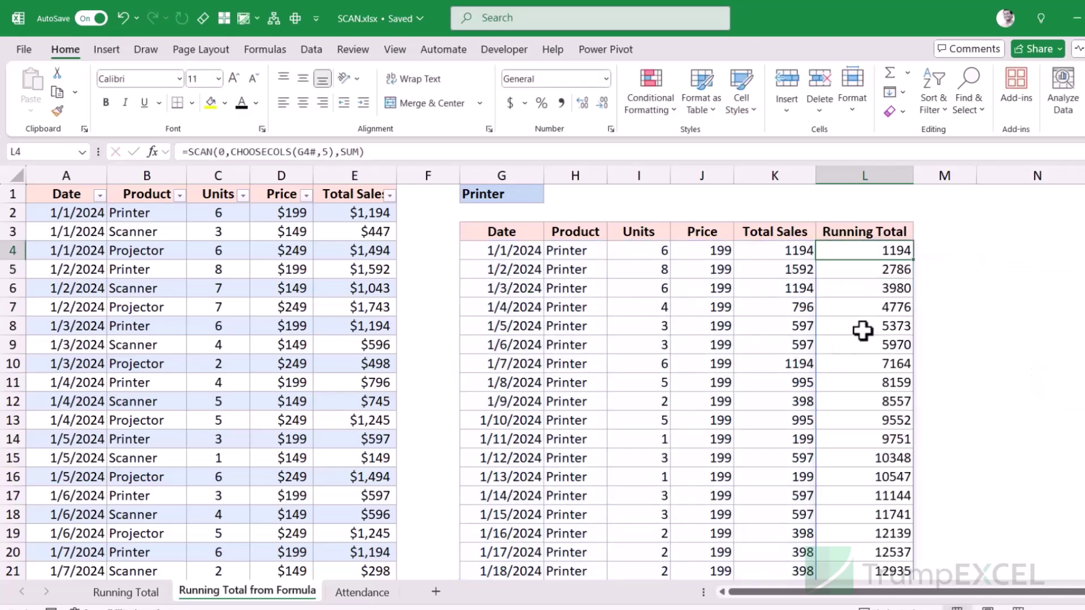
# Switch the product in G1 to Scanner to test the running total on other filtered data
pyautogui.click(528, 195)
pyautogui.click(551, 197)
pyautogui.press('Escape')
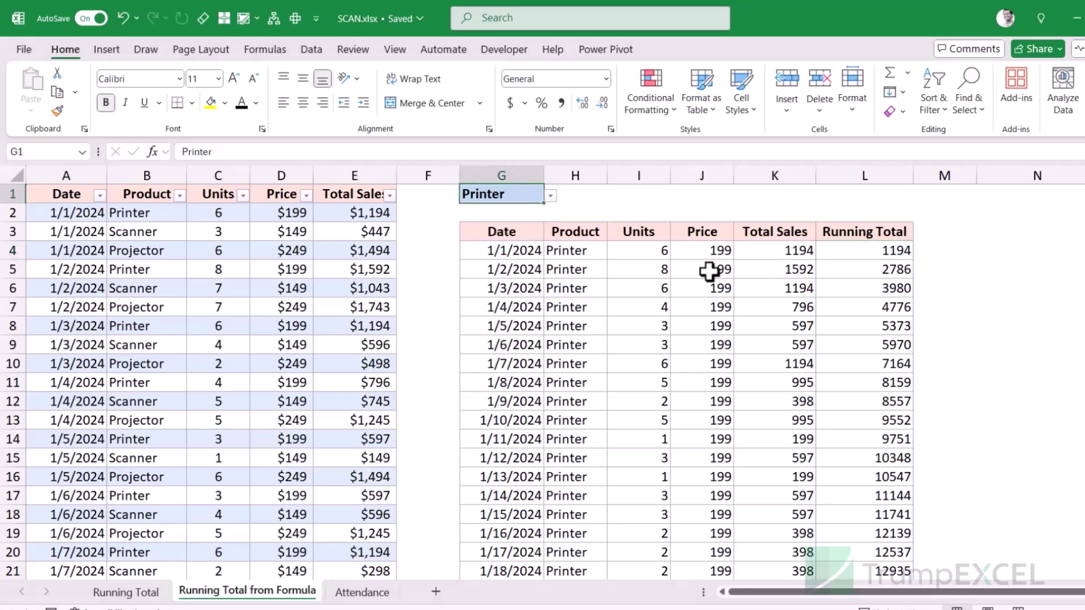
pyautogui.scroll(-6, 839, 343)
pyautogui.scroll(6, 839, 343)
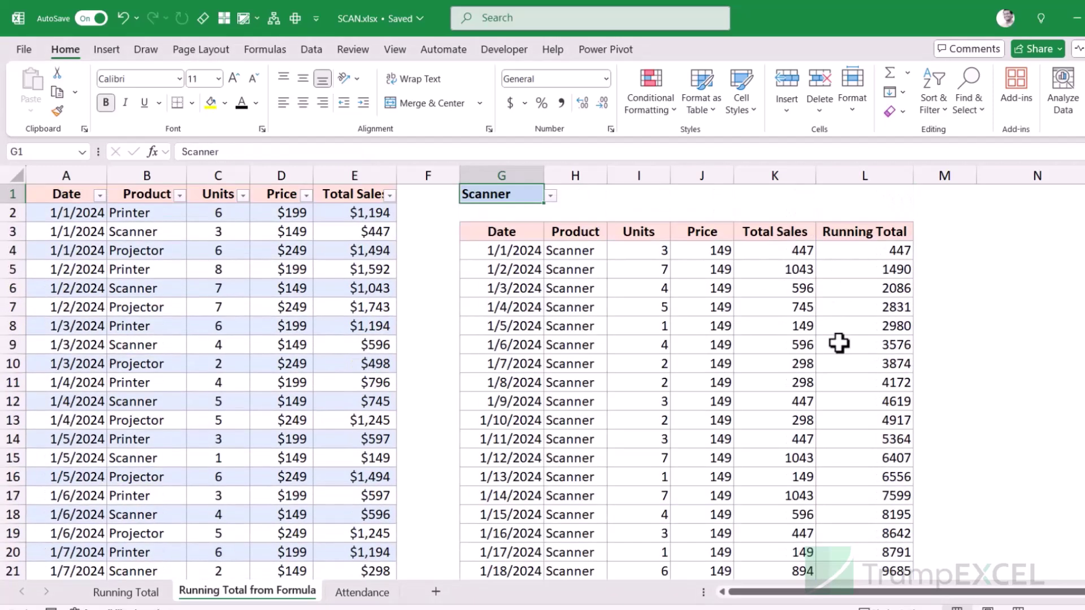
# Review the running total's SCAN formula in L4 and the FILTER formula in G4 that feeds it
pyautogui.click(843, 251)
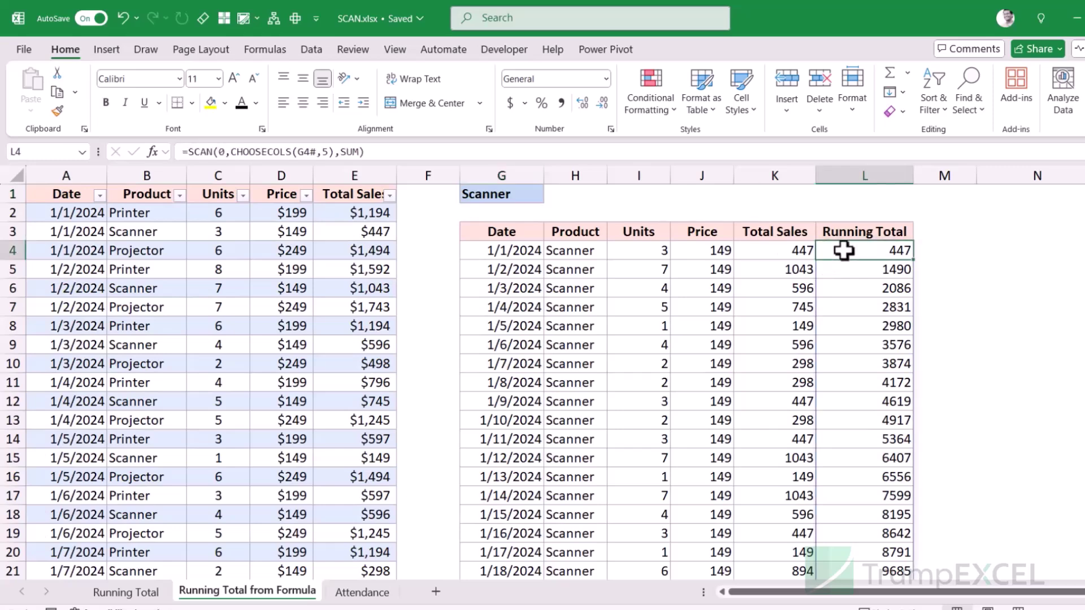
pyautogui.scroll(-6, 707, 366)
pyautogui.scroll(6, 707, 366)
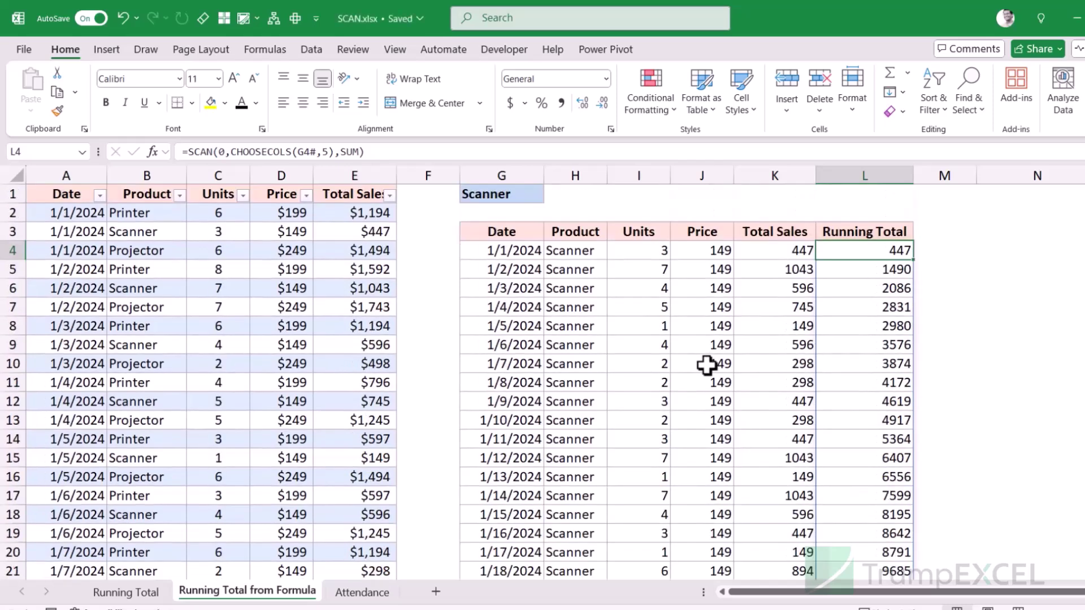
pyautogui.click(520, 250)
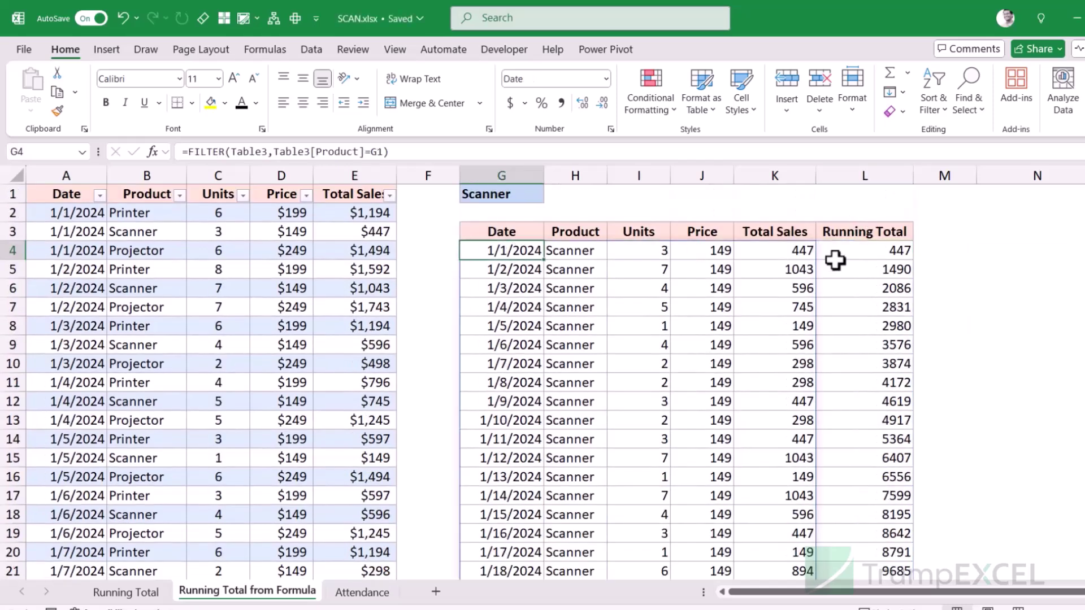
pyautogui.click(865, 254)
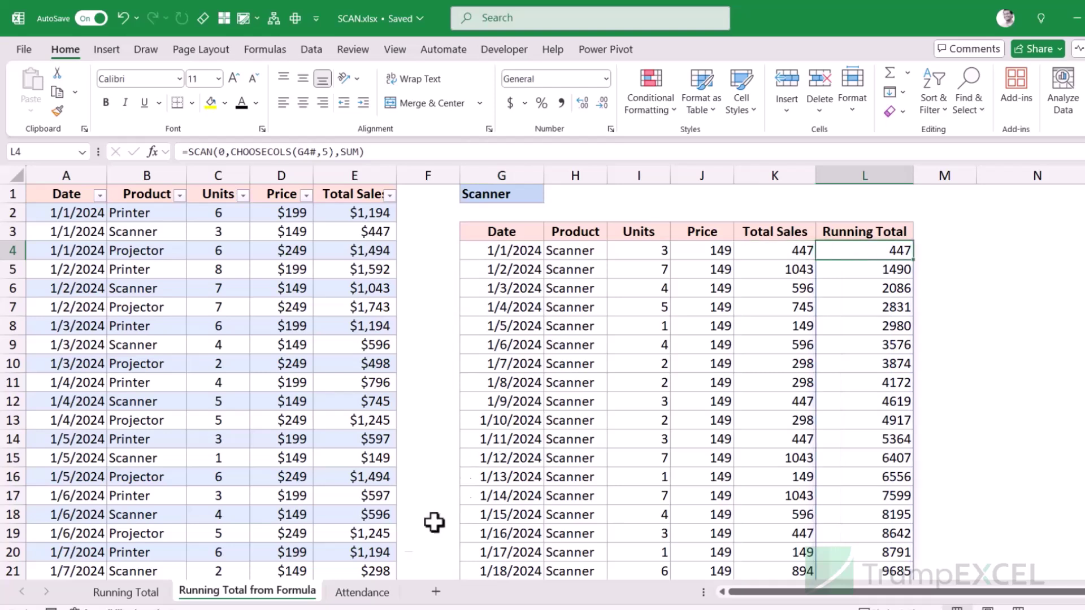
# Open the Attendance sheet and clear the Status entries in H2:H6
pyautogui.click(362, 592)
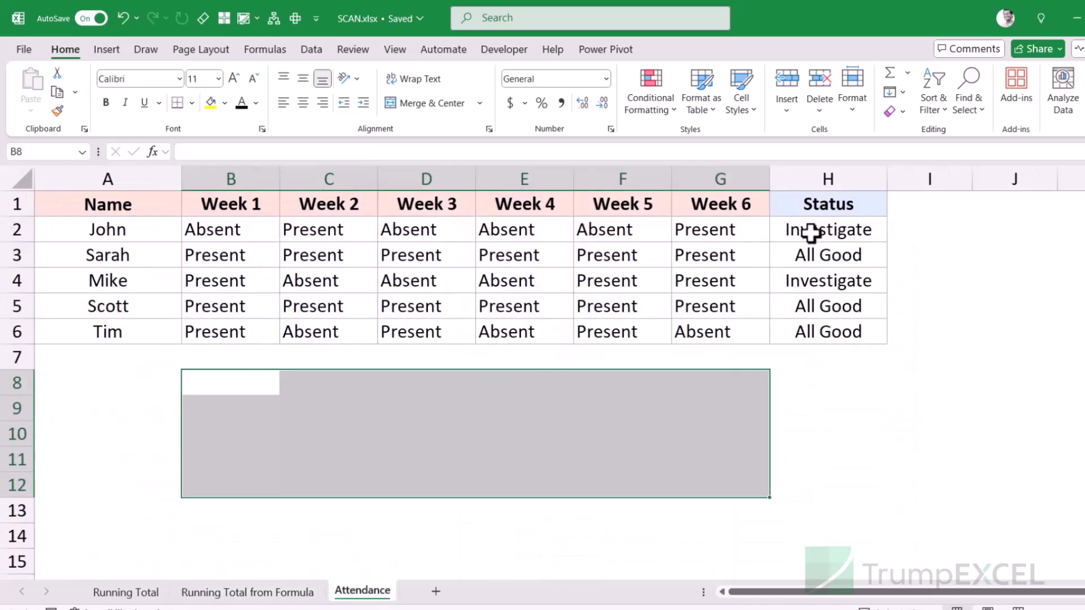
pyautogui.moveTo(812, 234); pyautogui.dragTo(804, 337)
pyautogui.press('Delete')
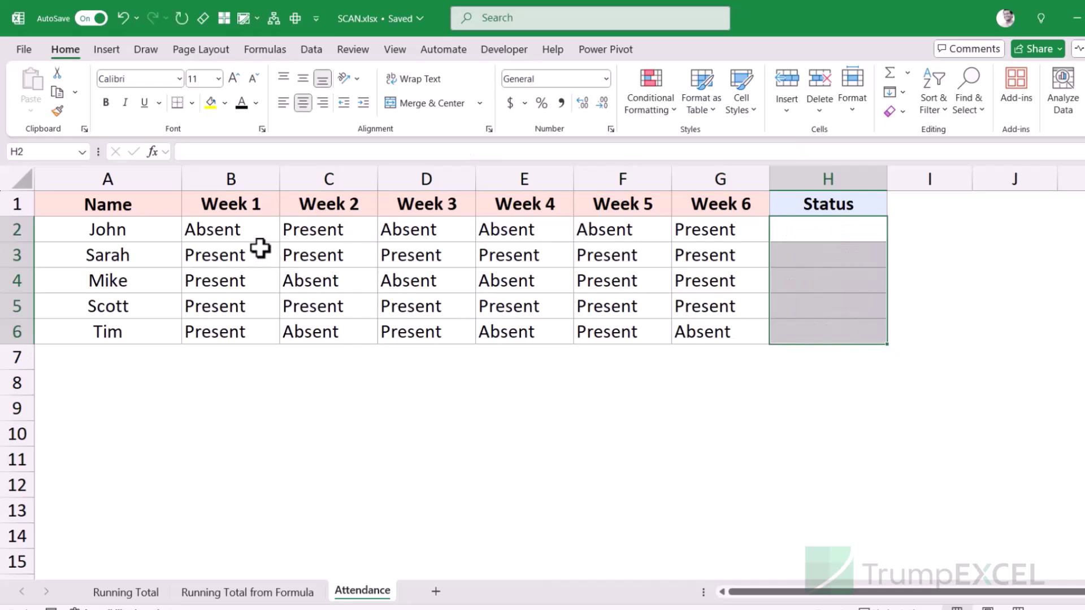
# Examine the names and the weekly attendance in rows 2, 4 and 6 for three absences in a row
pyautogui.moveTo(158, 238); pyautogui.dragTo(141, 328)
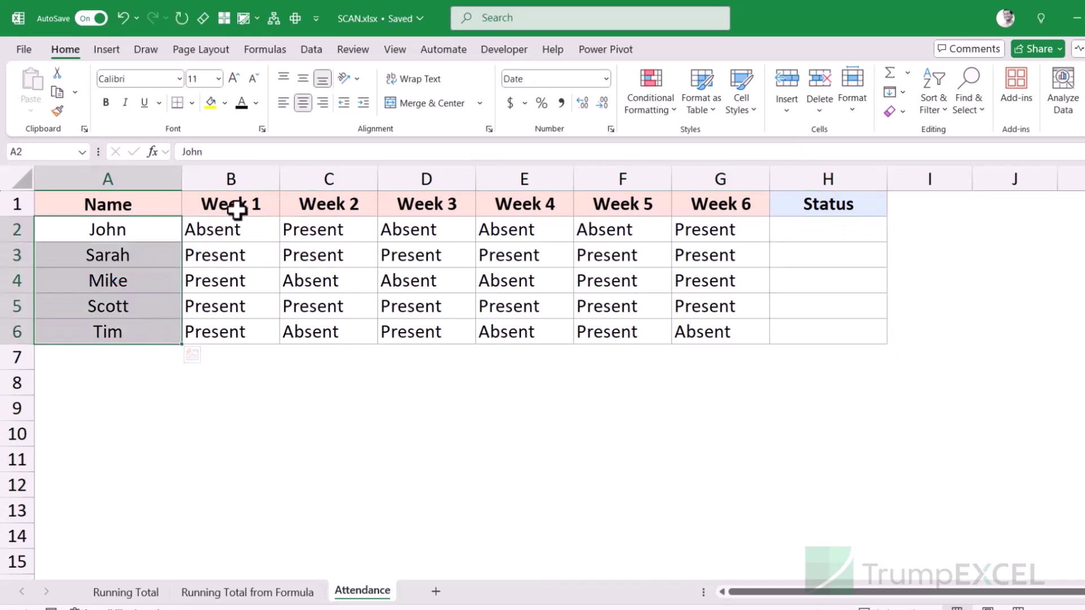
pyautogui.click(252, 235)
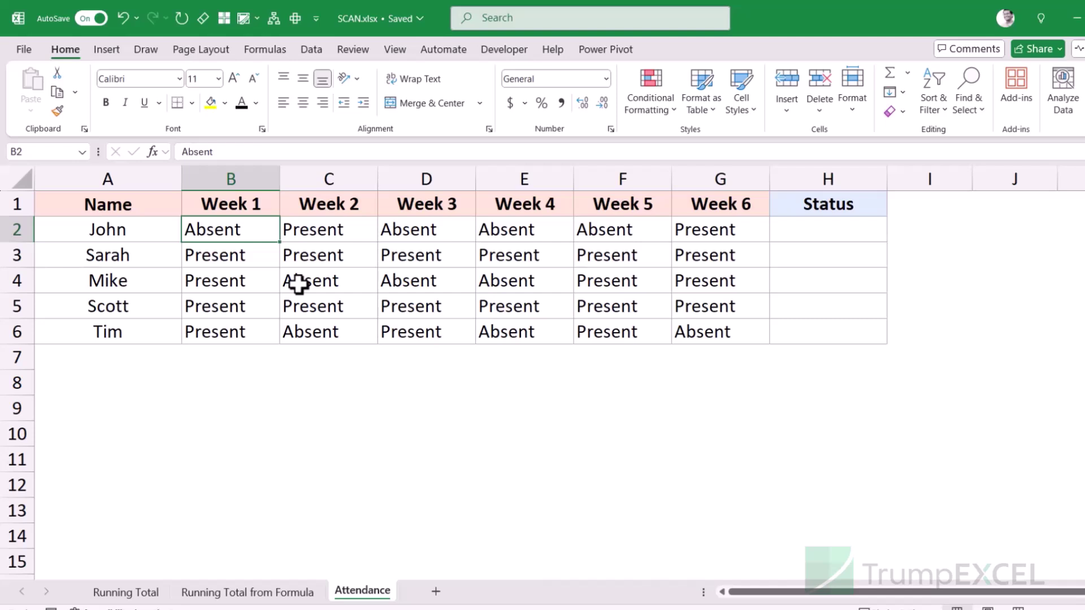
pyautogui.moveTo(424, 230); pyautogui.dragTo(599, 234)
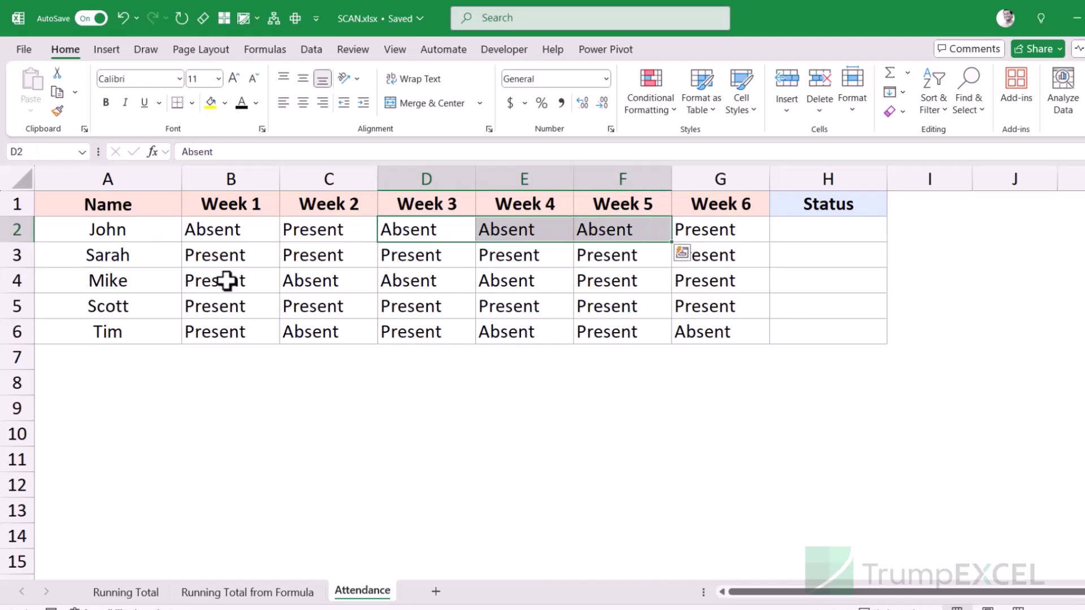
pyautogui.moveTo(340, 280); pyautogui.dragTo(502, 286)
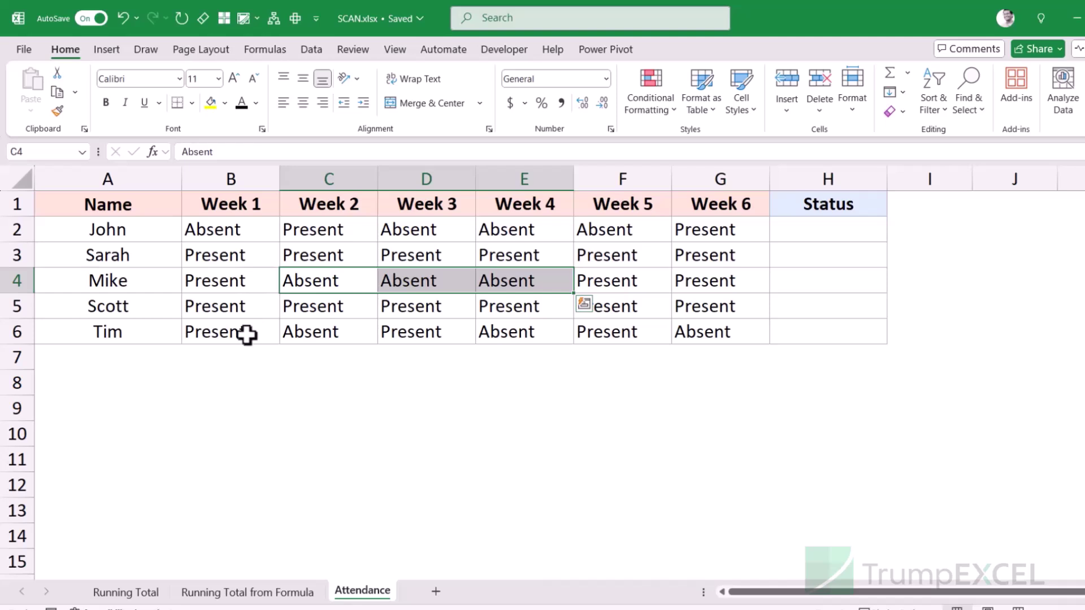
pyautogui.click(304, 334)
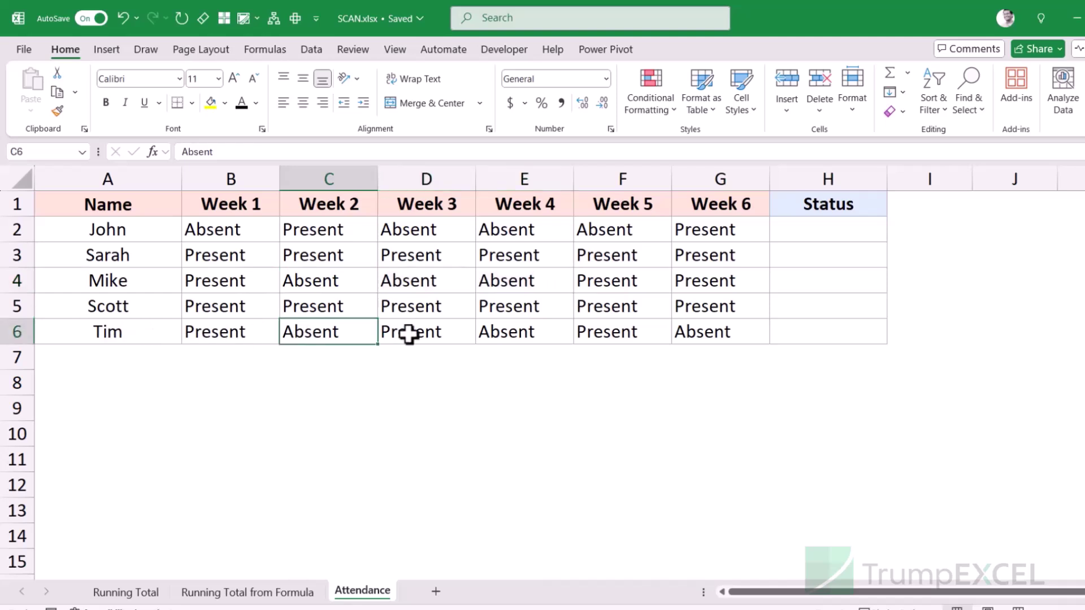
pyautogui.click(494, 334)
pyautogui.click(695, 334)
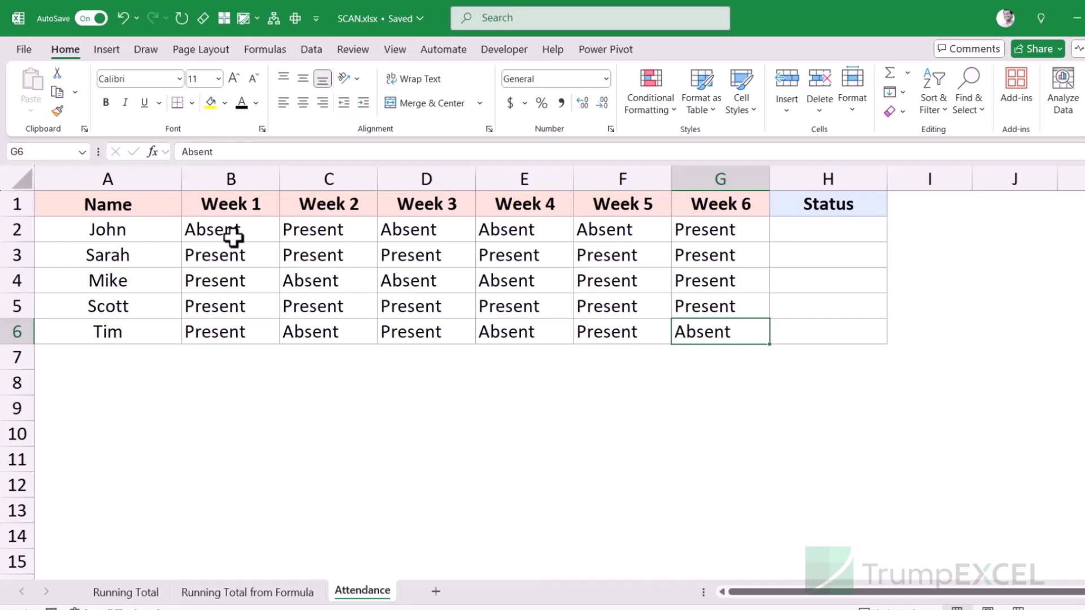
pyautogui.click(411, 232)
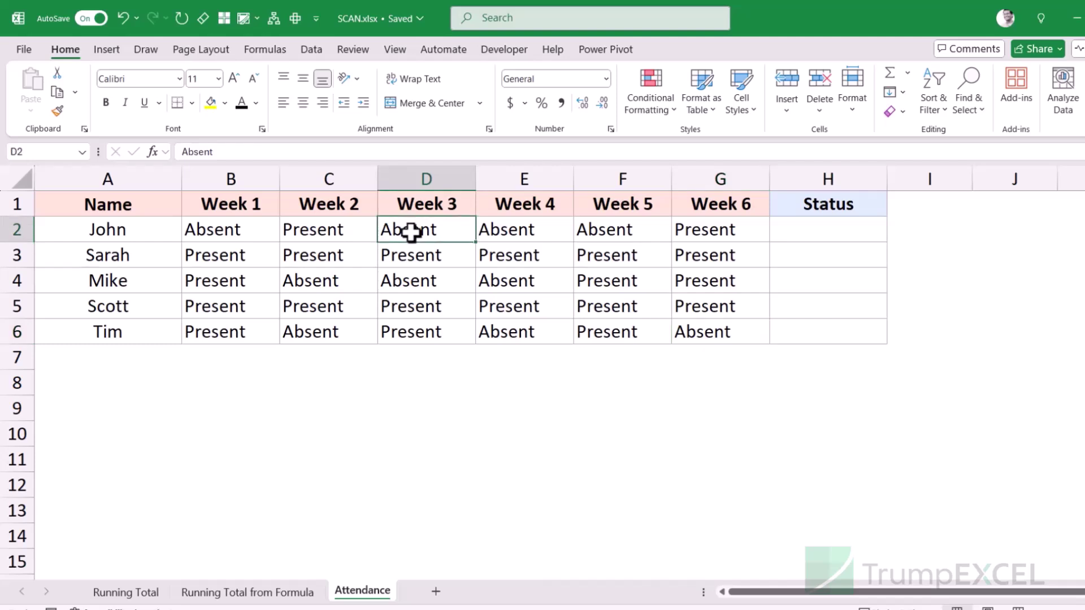
pyautogui.moveTo(411, 232); pyautogui.dragTo(585, 231)
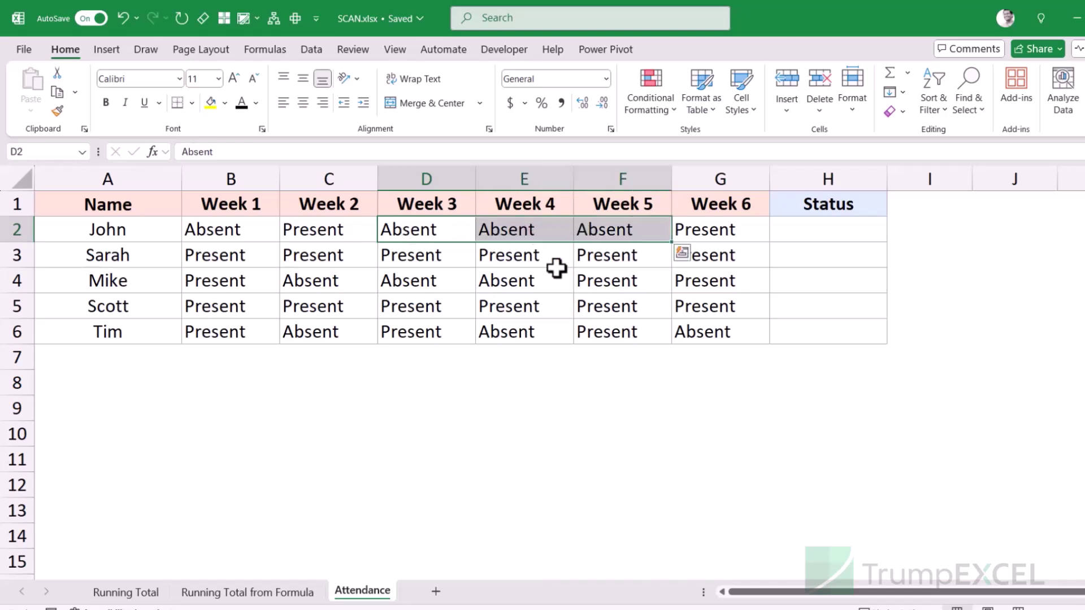
# Start a SCAN formula in B9 with initial value 0, array B2:G2 and a LAMBDA with parameters counter and curr
pyautogui.click(223, 404)
pyautogui.write('=scan')
pyautogui.press('Tab')
pyautogui.write('0,')
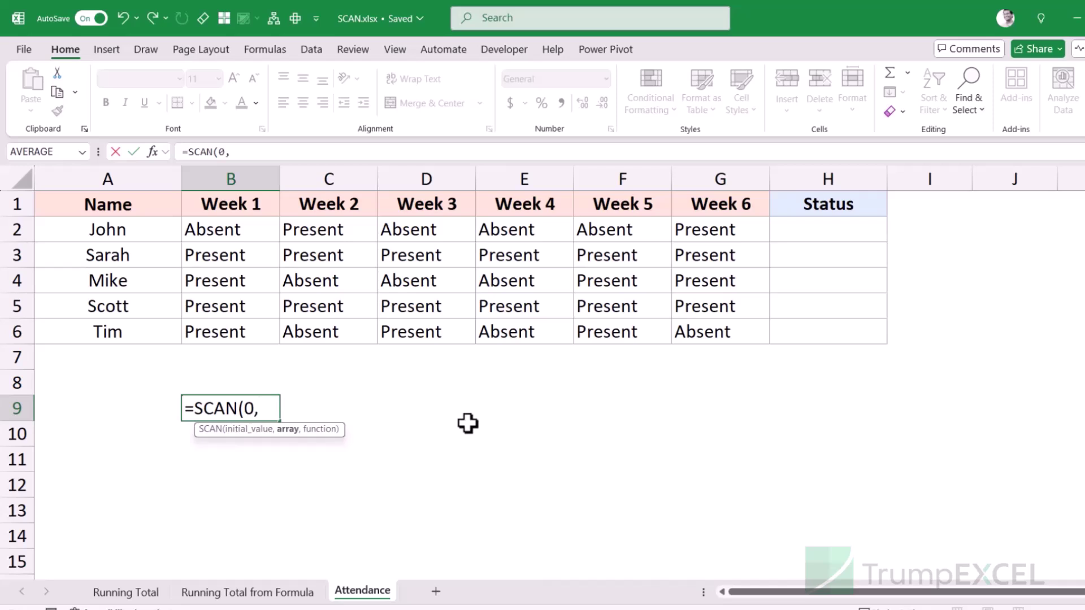
pyautogui.moveTo(248, 233); pyautogui.dragTo(686, 233)
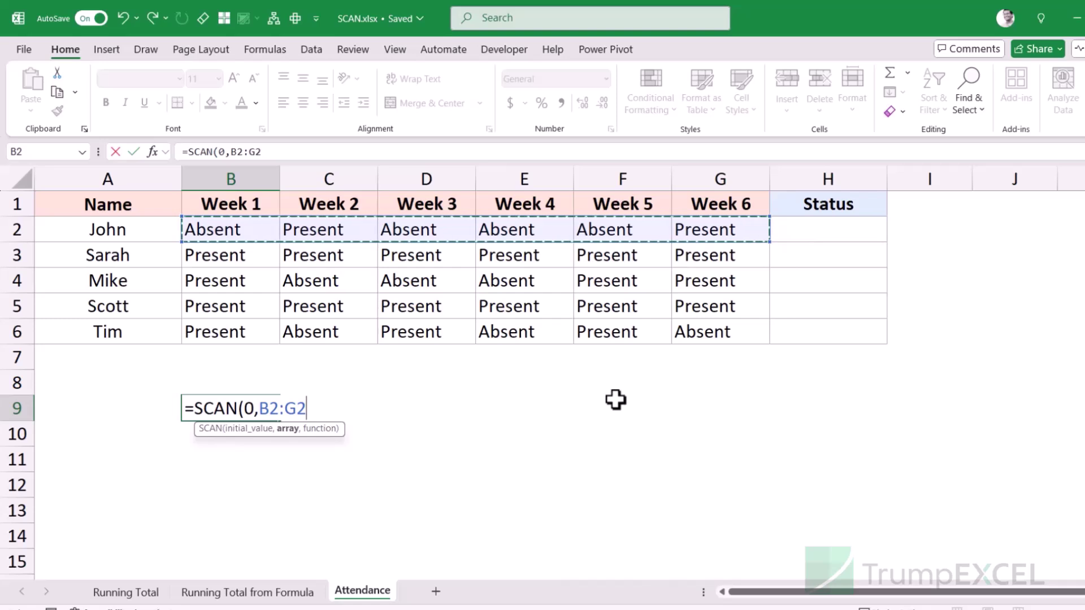
pyautogui.write(',')
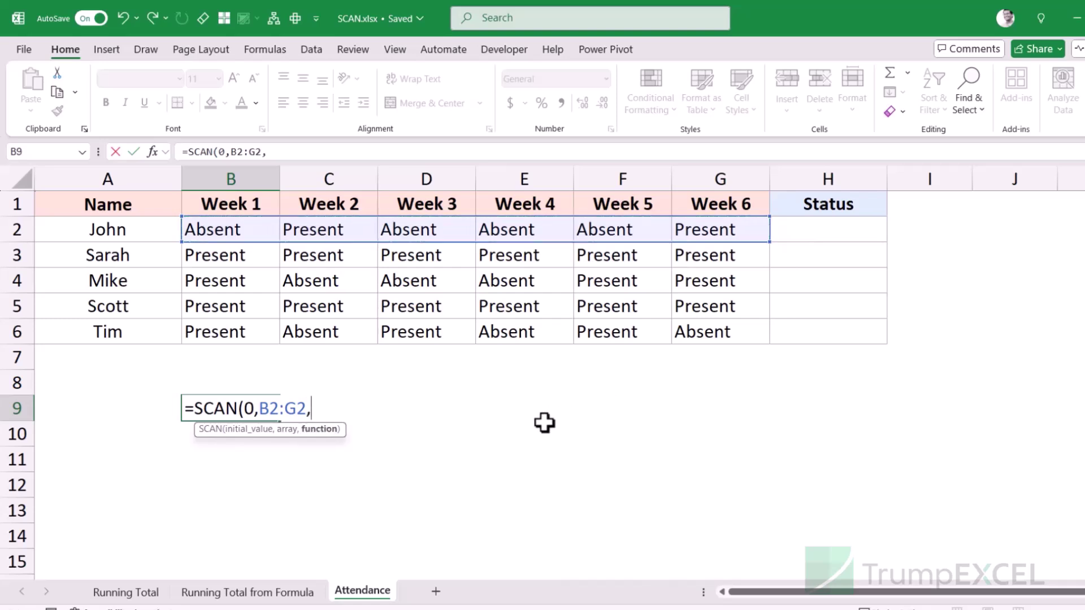
pyautogui.write('LAMBDA(')
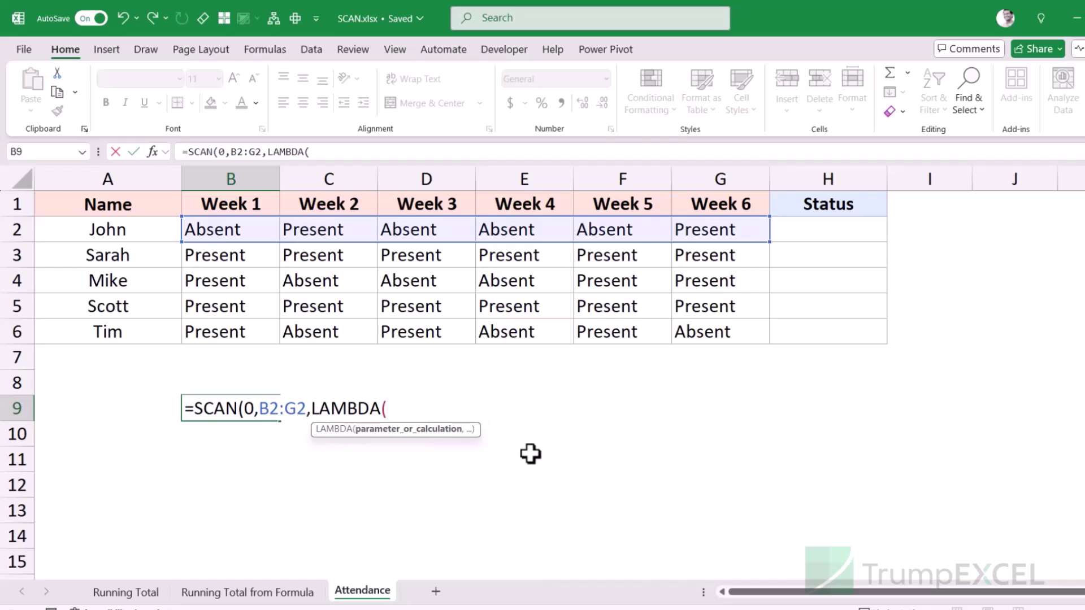
pyautogui.write('counte')
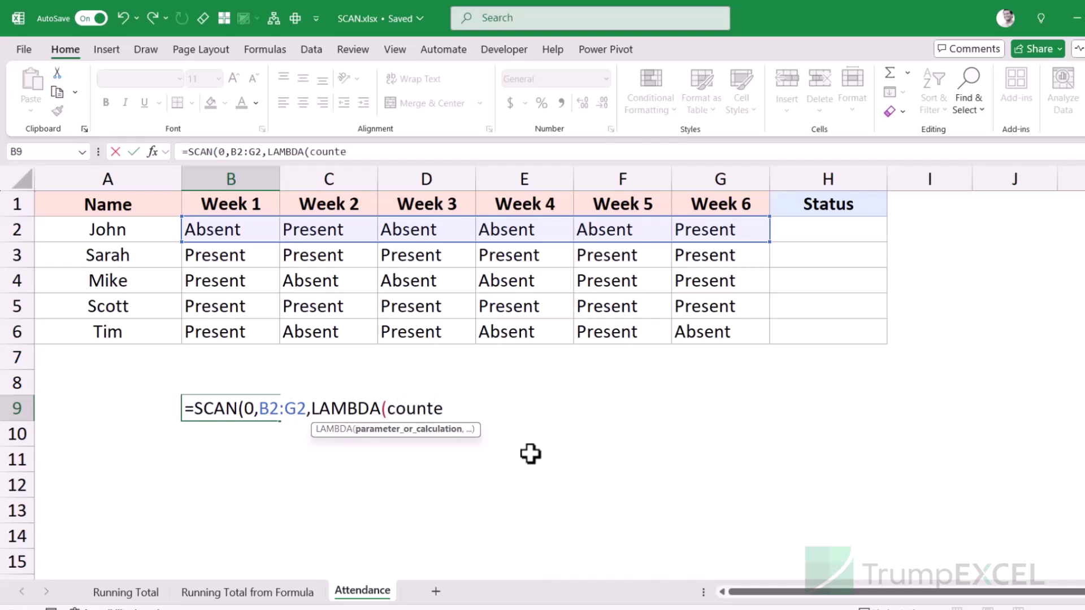
pyautogui.write('r,curr,')
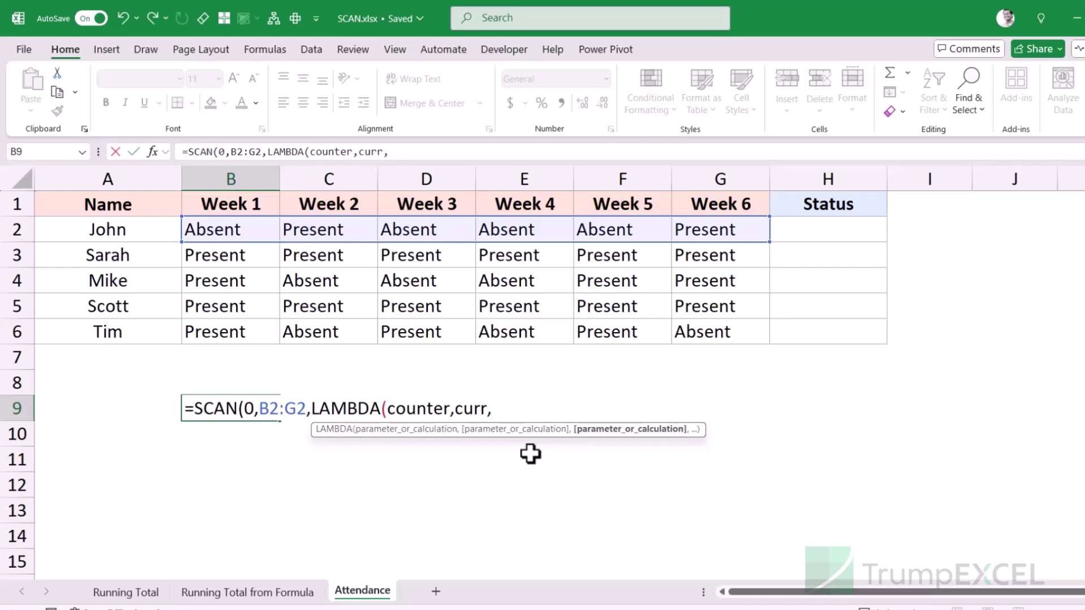
# Complete the B9 formula with the LAMBDA calculation IF(curr="Absent",counter+1,0) and enter it
pyautogui.write('IF')
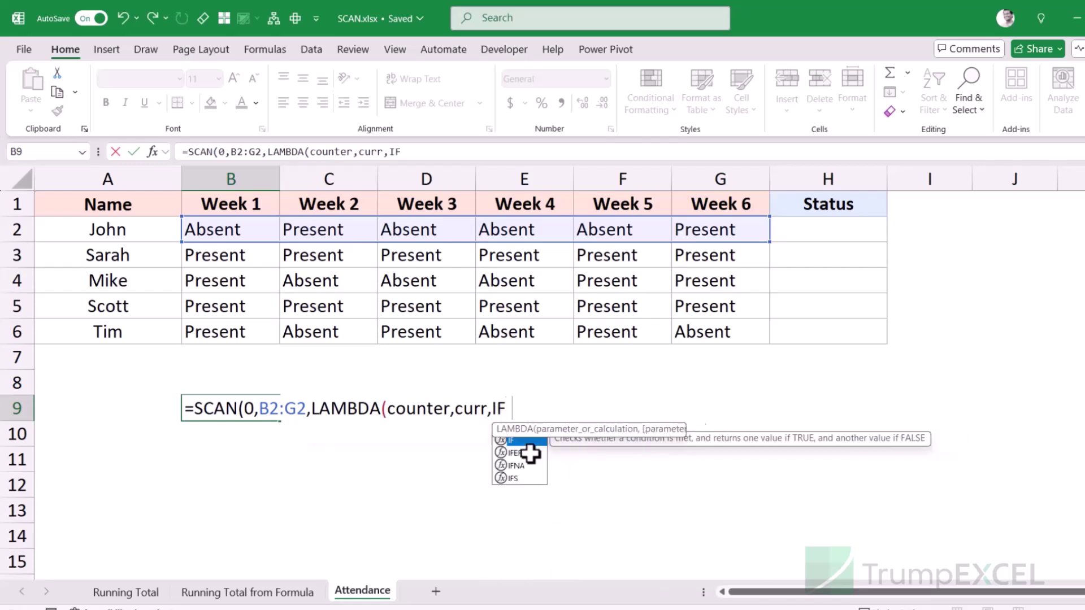
pyautogui.write('(c')
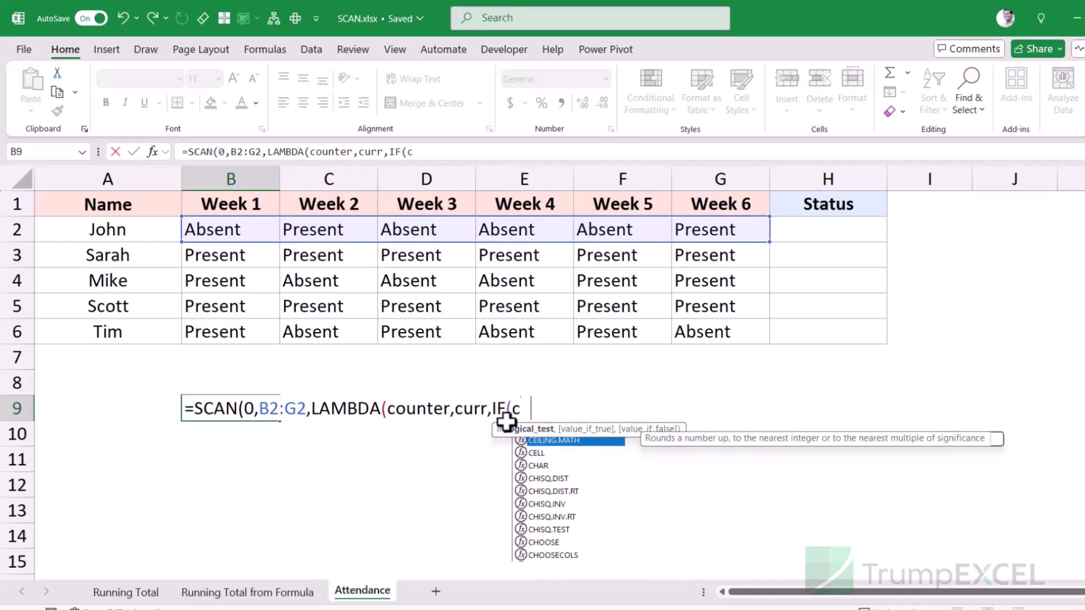
pyautogui.write('urr="Abs')
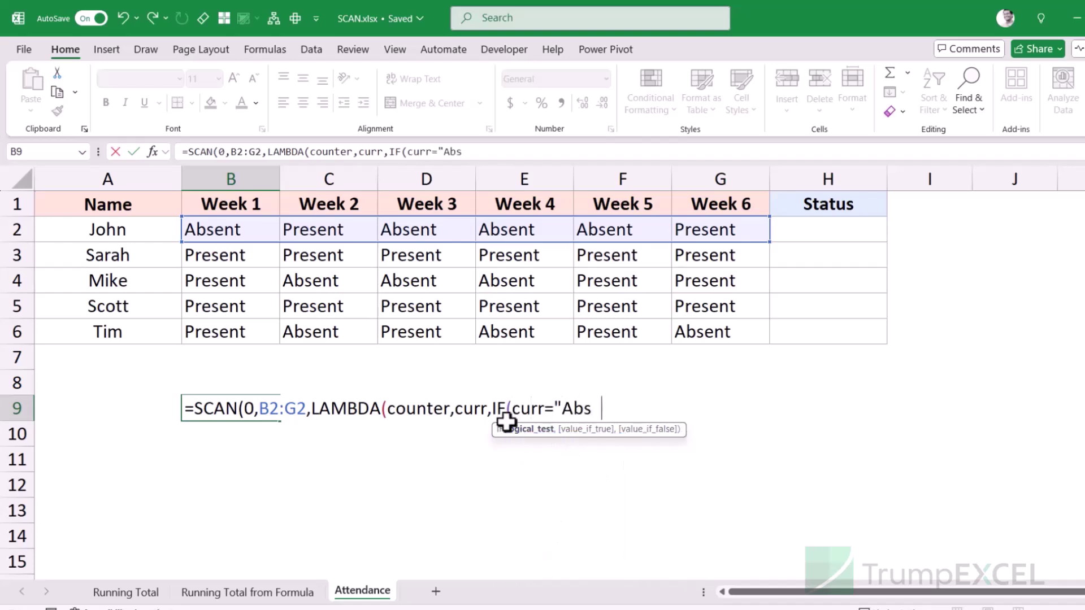
pyautogui.write('ent",')
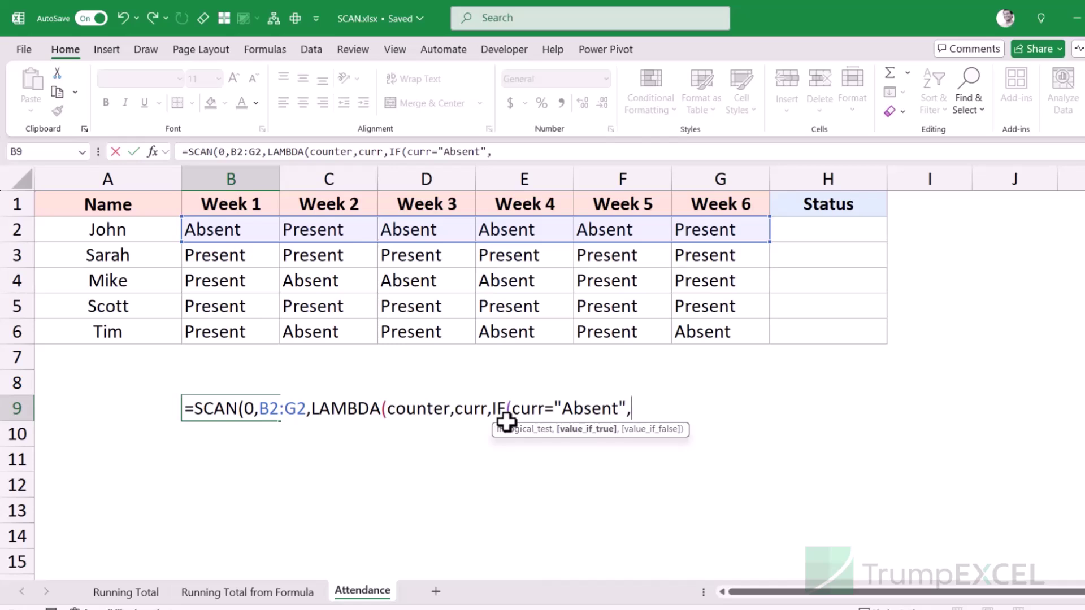
pyautogui.write('counter')
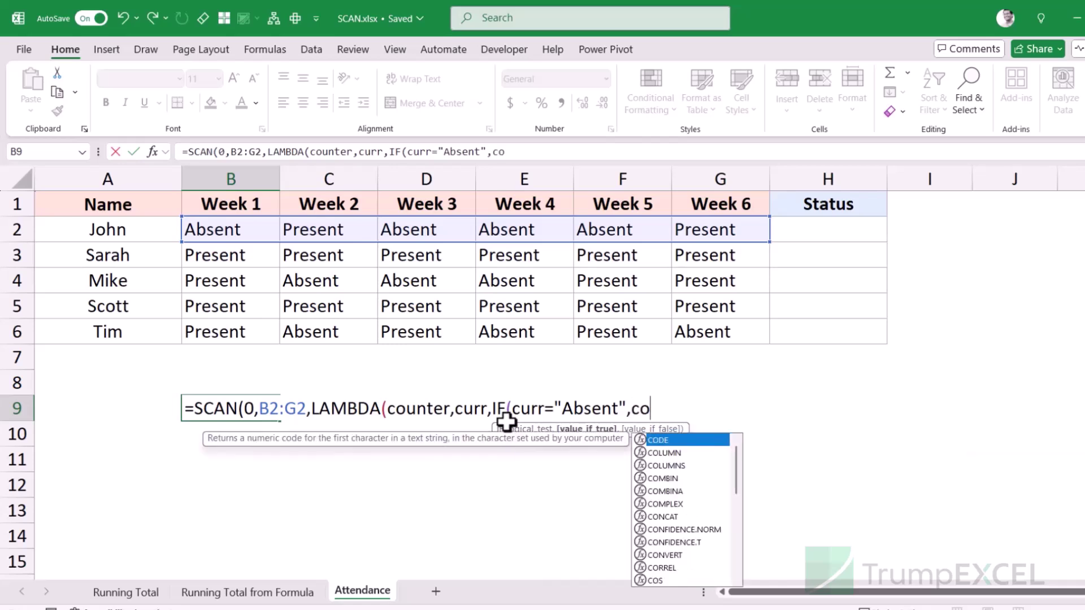
pyautogui.write('+1')
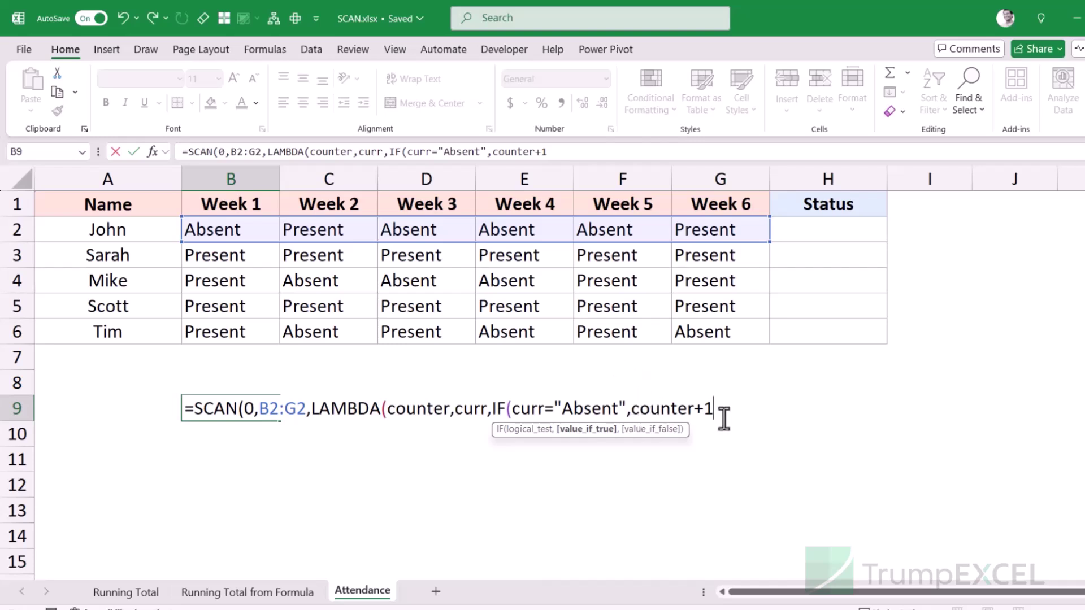
pyautogui.write(',')
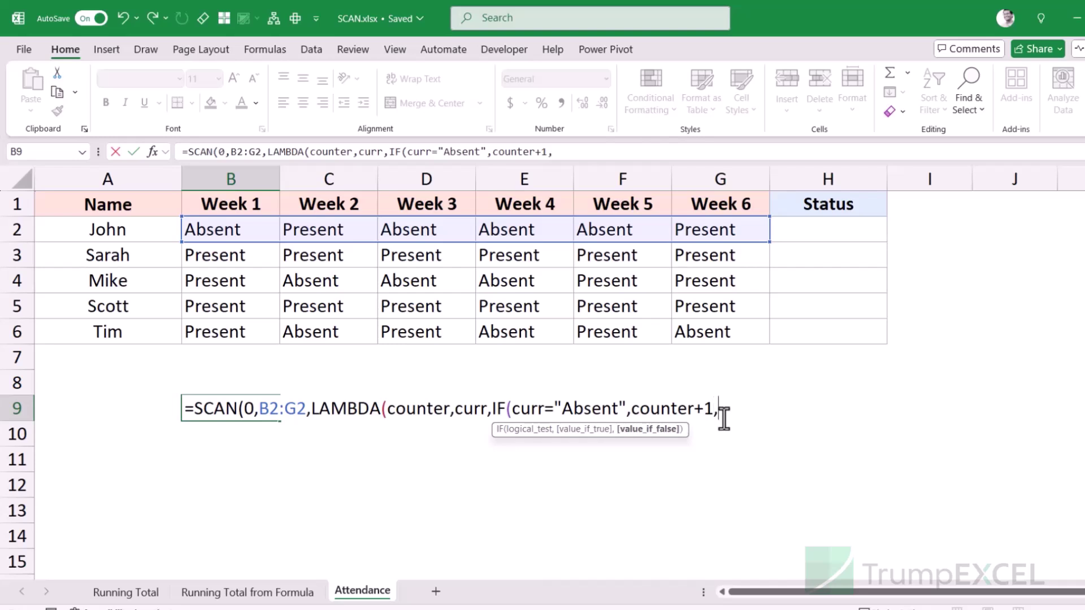
pyautogui.write('0)')
pyautogui.press('Return')
pyautogui.press('Return')
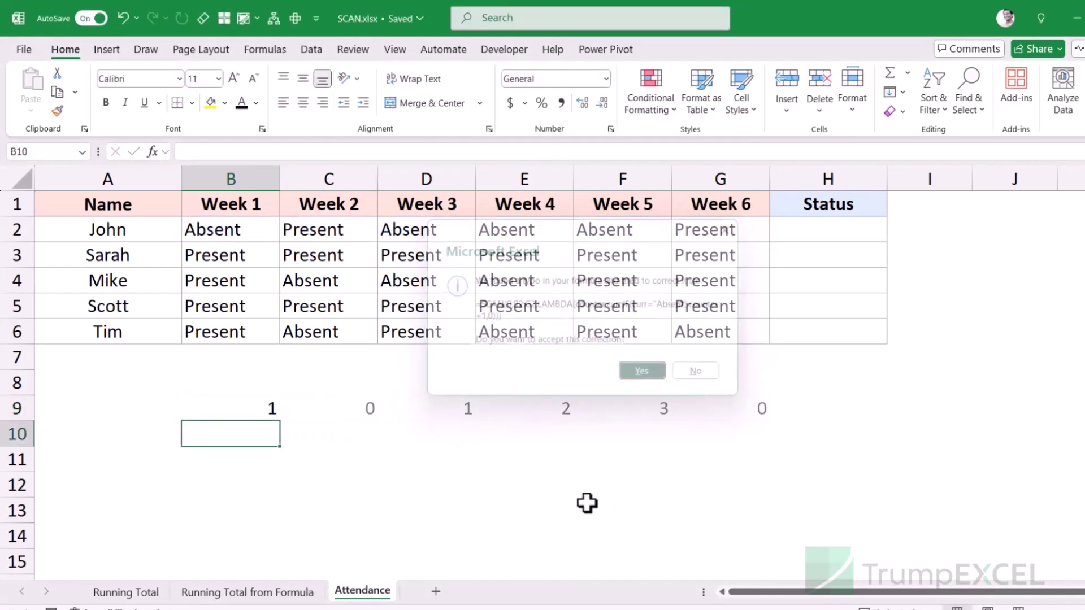
# Compare the absence counts in B9:G9 with the weekly attendance entries in row 2
pyautogui.press('Up')
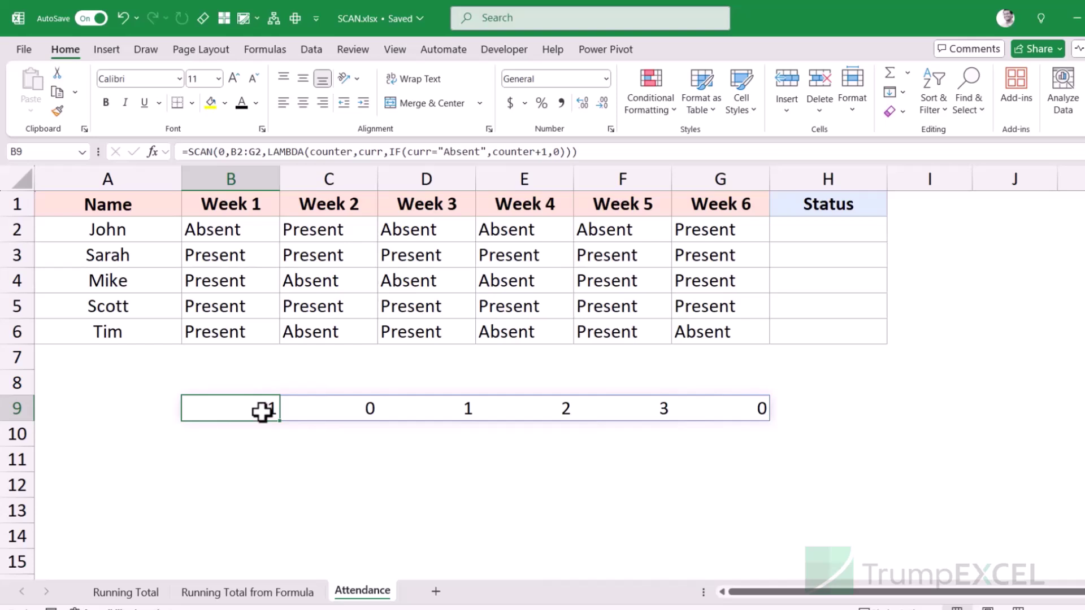
pyautogui.click(227, 230)
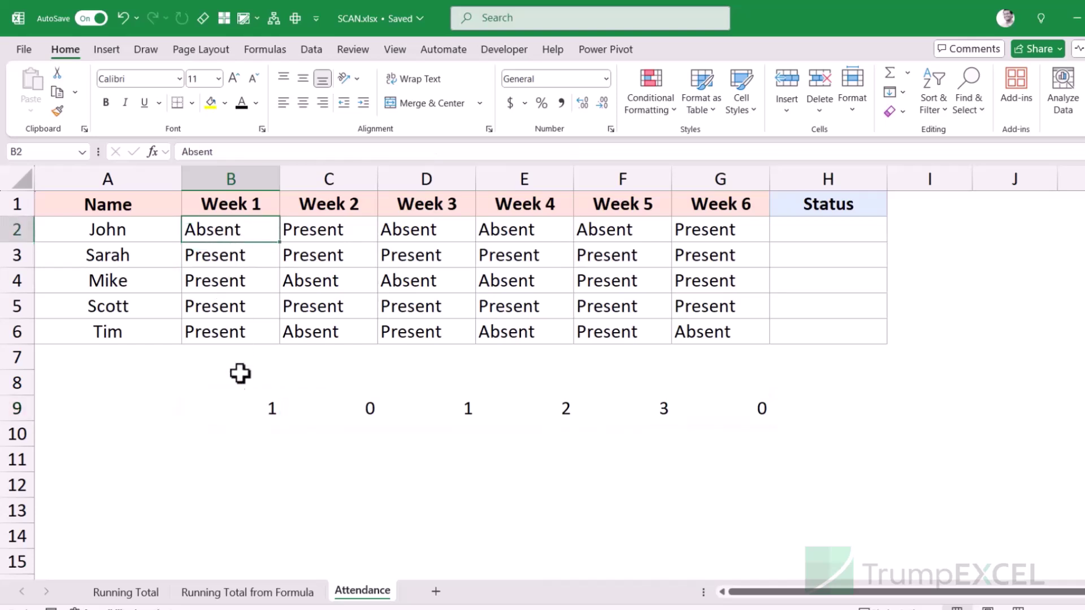
pyautogui.click(256, 407)
pyautogui.click(309, 235)
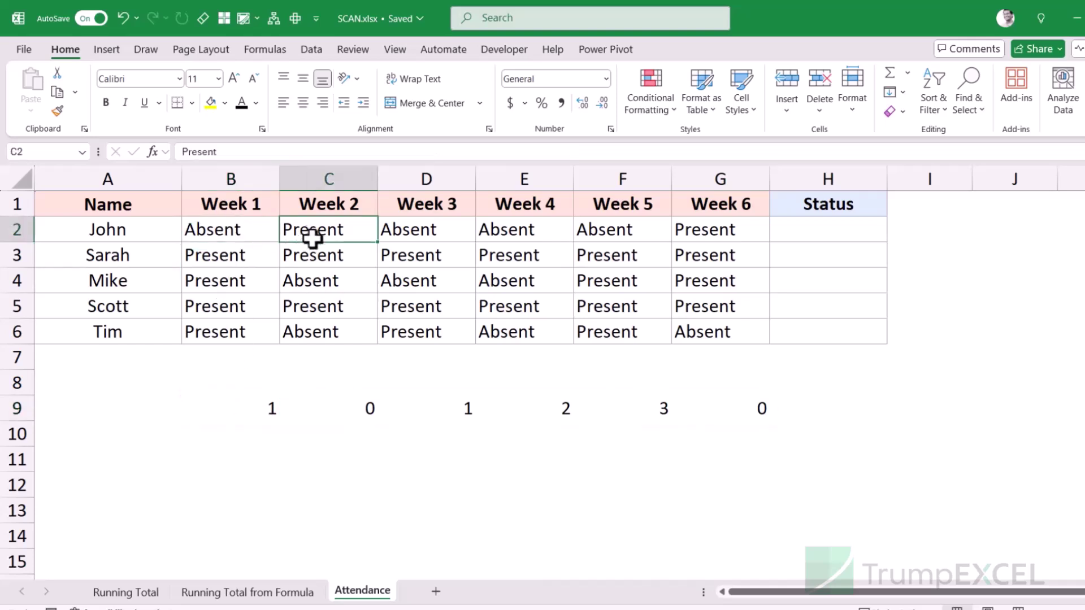
pyautogui.click(356, 406)
pyautogui.click(434, 409)
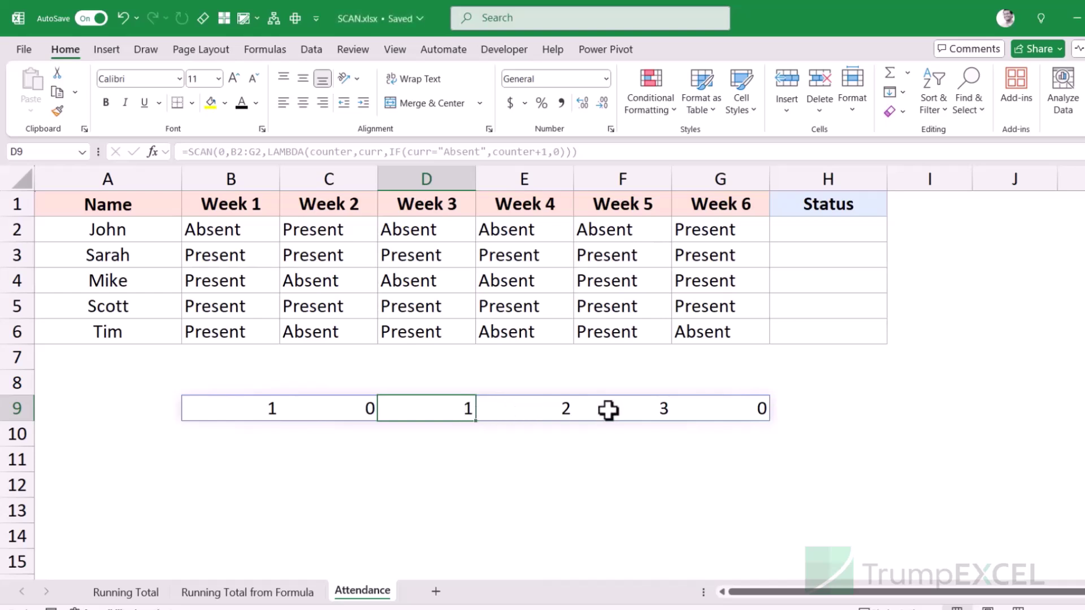
pyautogui.click(631, 410)
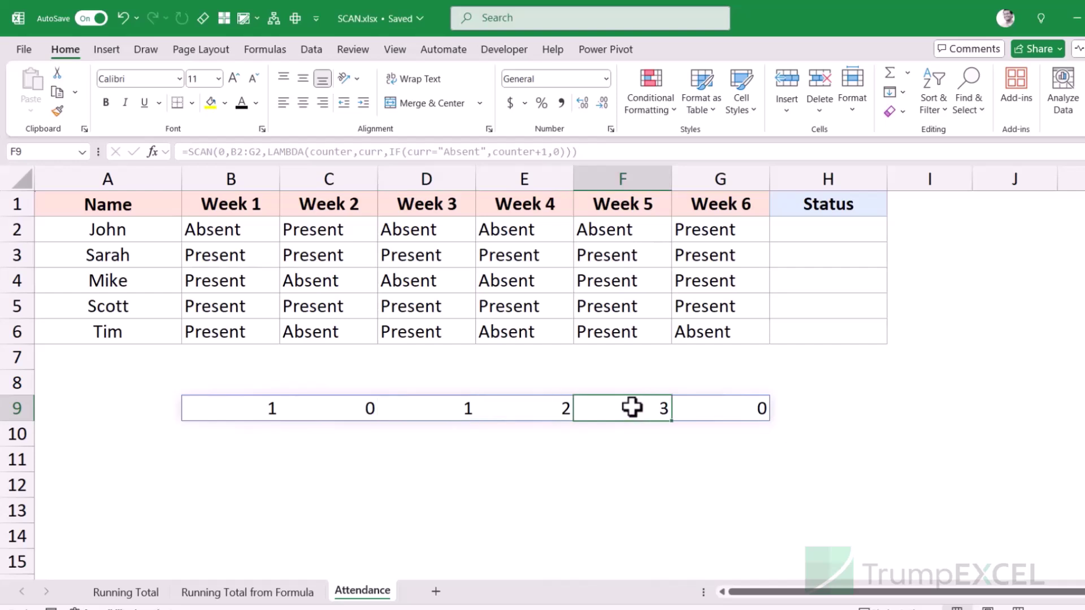
pyautogui.click(688, 230)
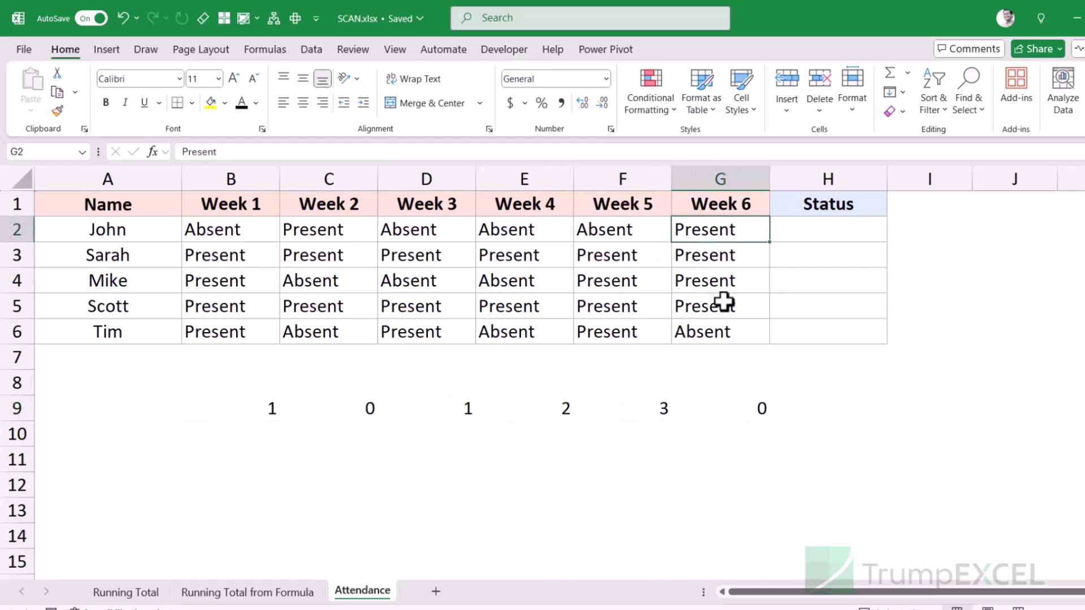
pyautogui.click(747, 407)
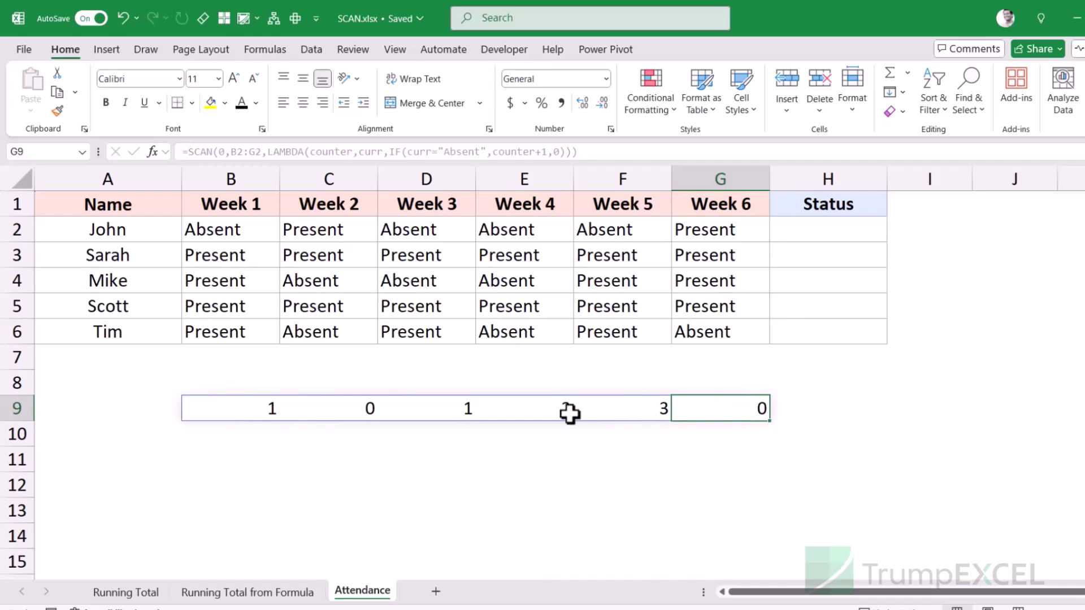
# Fill the SCAN formula from B9 down through B13 to cover the other attendance rows
pyautogui.click(276, 405)
pyautogui.moveTo(279, 421); pyautogui.dragTo(262, 517)
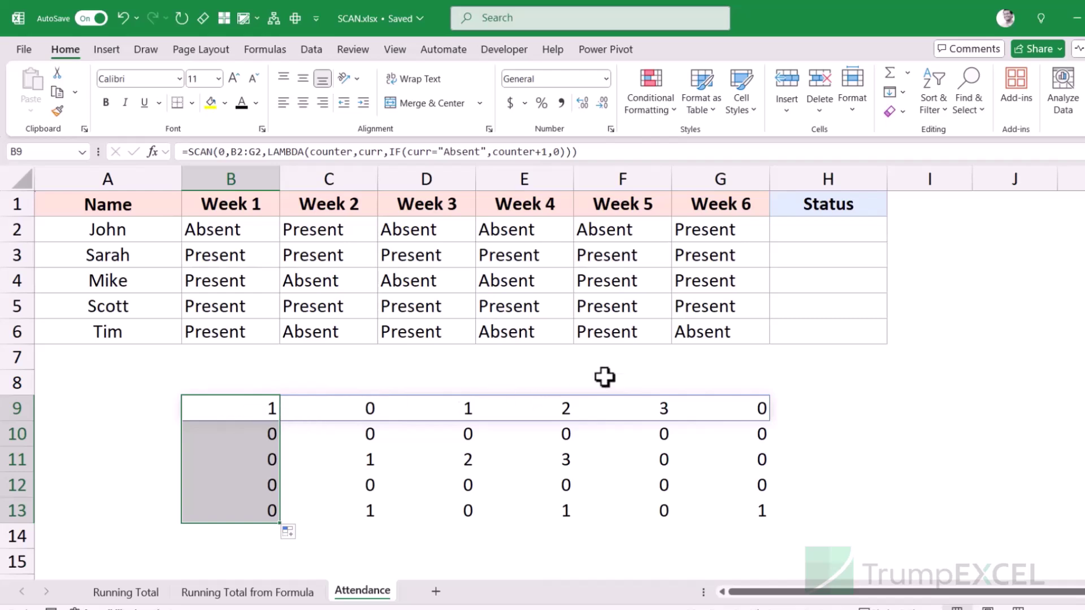
# Copy the SCAN formula text from B9 into Status cell H2 and wrap it in MAX
pyautogui.doubleClick(266, 409)
pyautogui.moveTo(739, 418); pyautogui.dragTo(174, 417)
pyautogui.hotkey('ctrl', 'c')
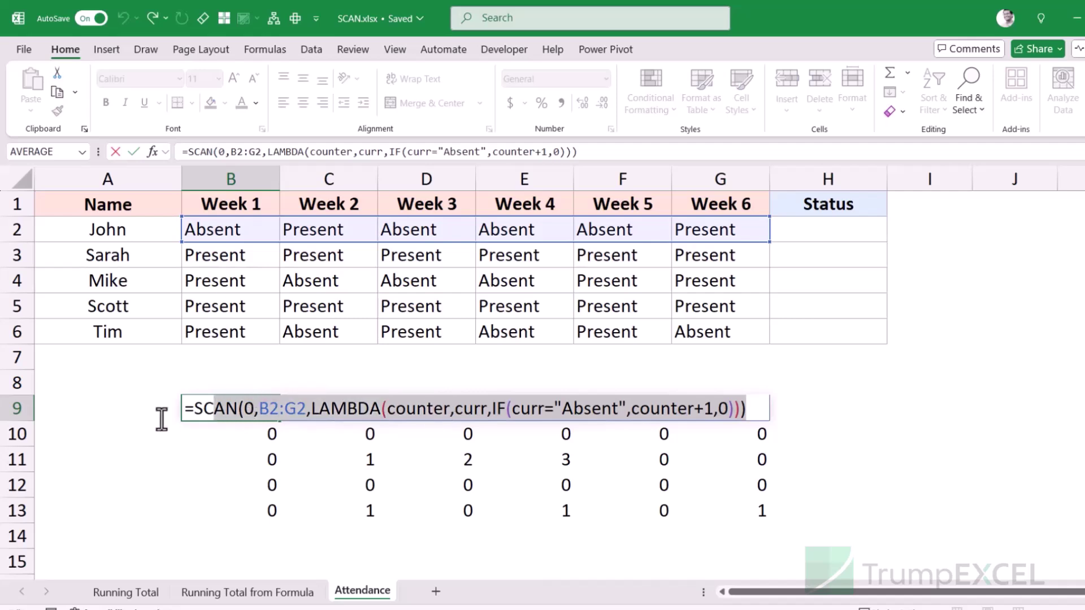
pyautogui.press('Escape')
pyautogui.click(800, 226)
pyautogui.doubleClick(797, 230)
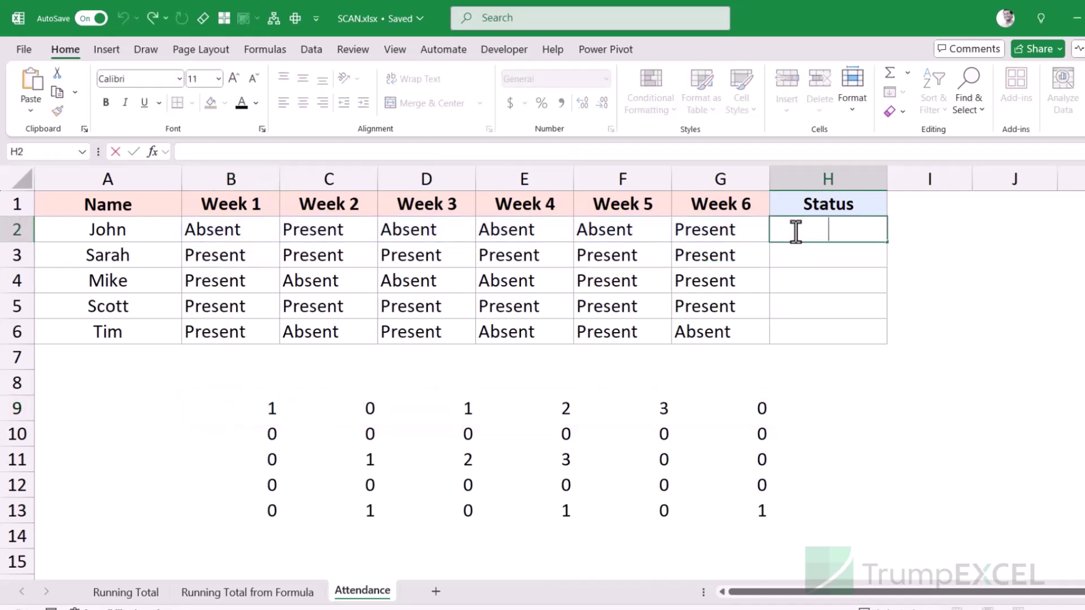
pyautogui.hotkey('ctrl', 'v')
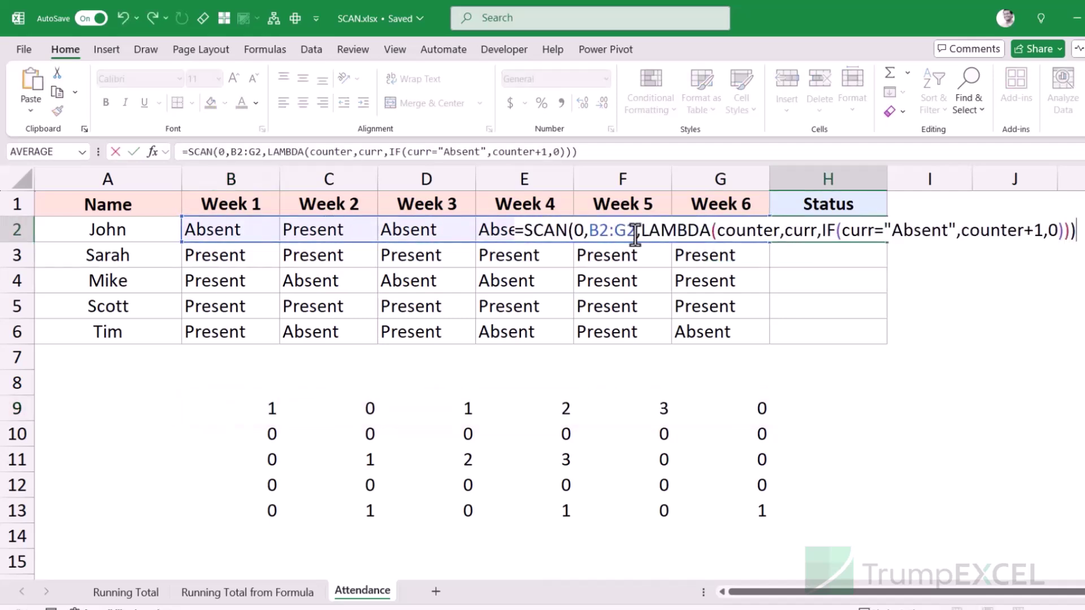
pyautogui.click(526, 231)
pyautogui.write('MAX(')
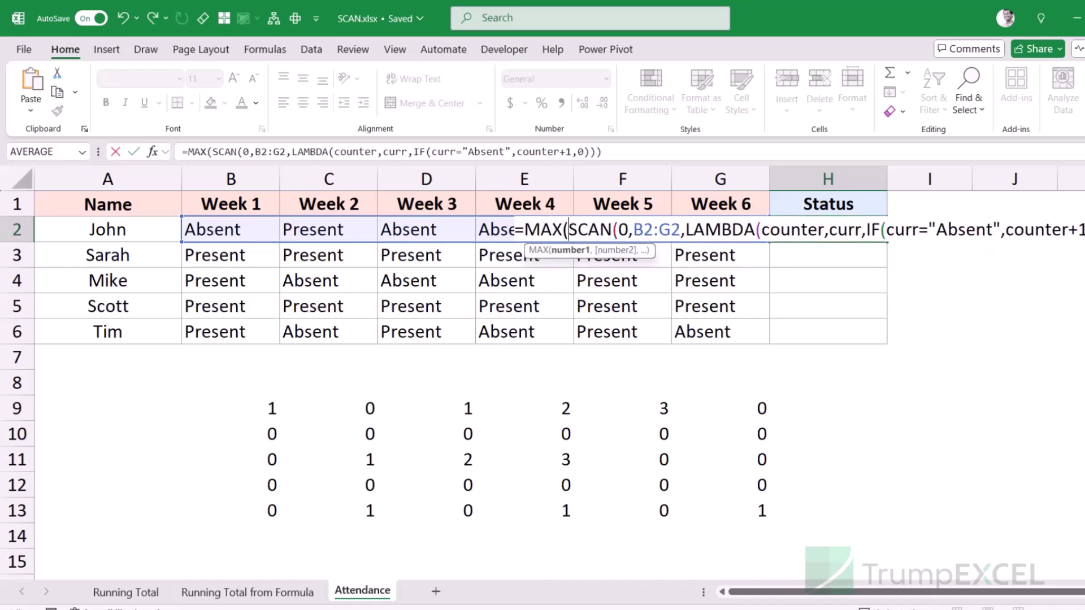
pyautogui.write(')')
pyautogui.press('Return')
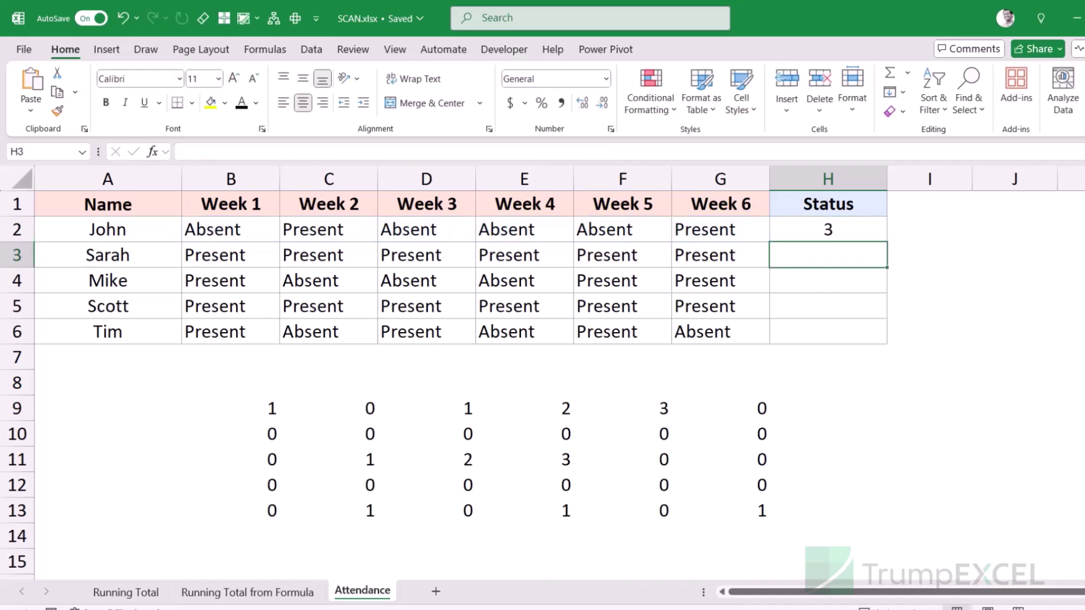
# Fill the MAX formula from H2 down to H6 and check the results in the Status column
pyautogui.click(880, 237)
pyautogui.moveTo(889, 242); pyautogui.dragTo(869, 336)
pyautogui.click(838, 236)
pyautogui.click(837, 281)
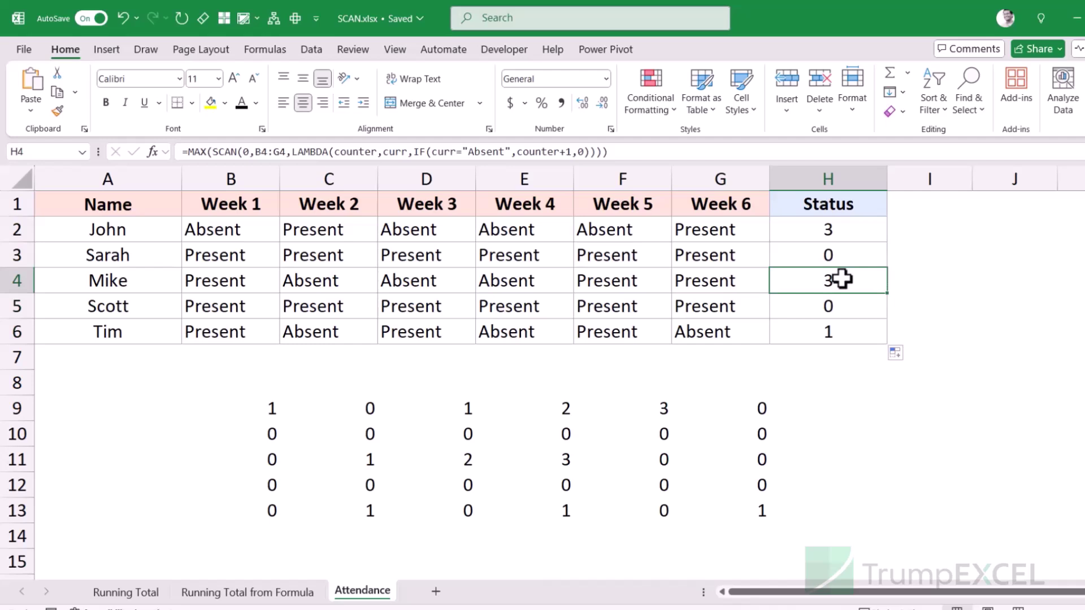
# Wrap the H2 formula in IF so a maximum >2 returns "Investigate" and anything else "All Good"
pyautogui.click(828, 234)
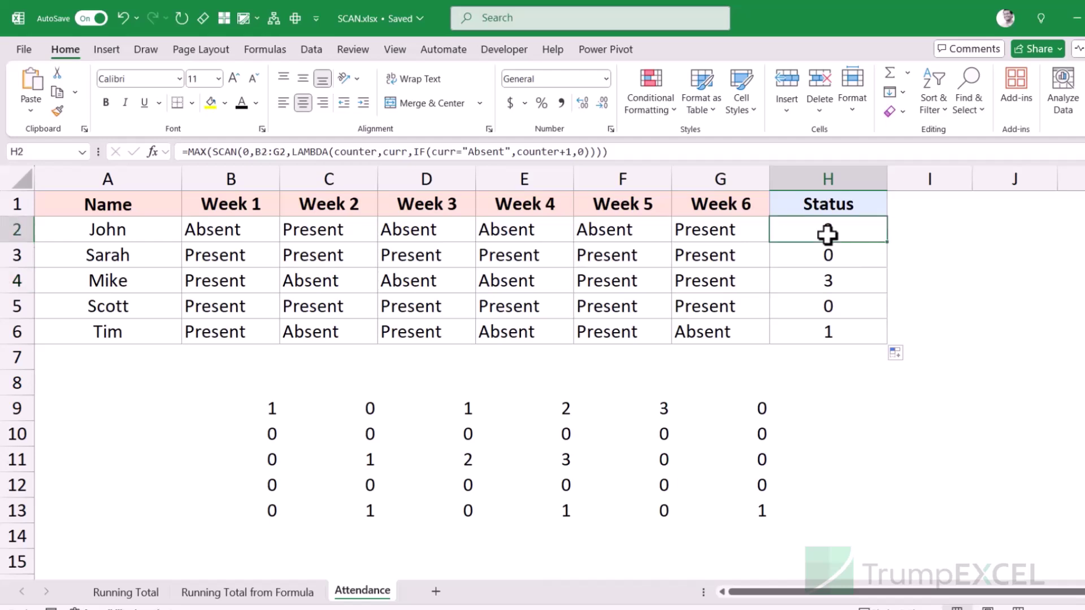
pyautogui.doubleClick(828, 234)
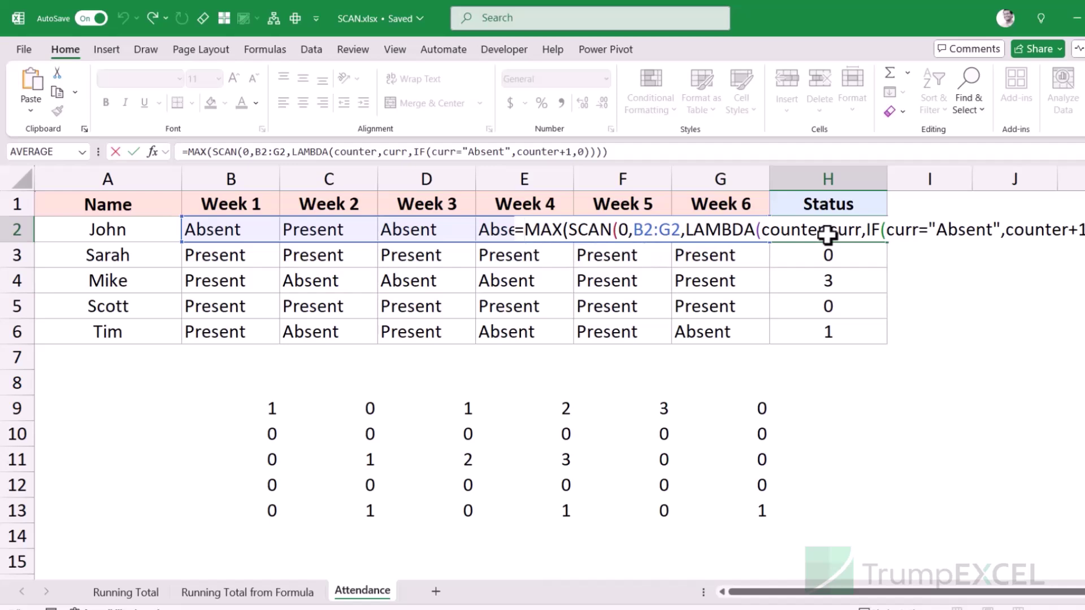
pyautogui.write('IF(')
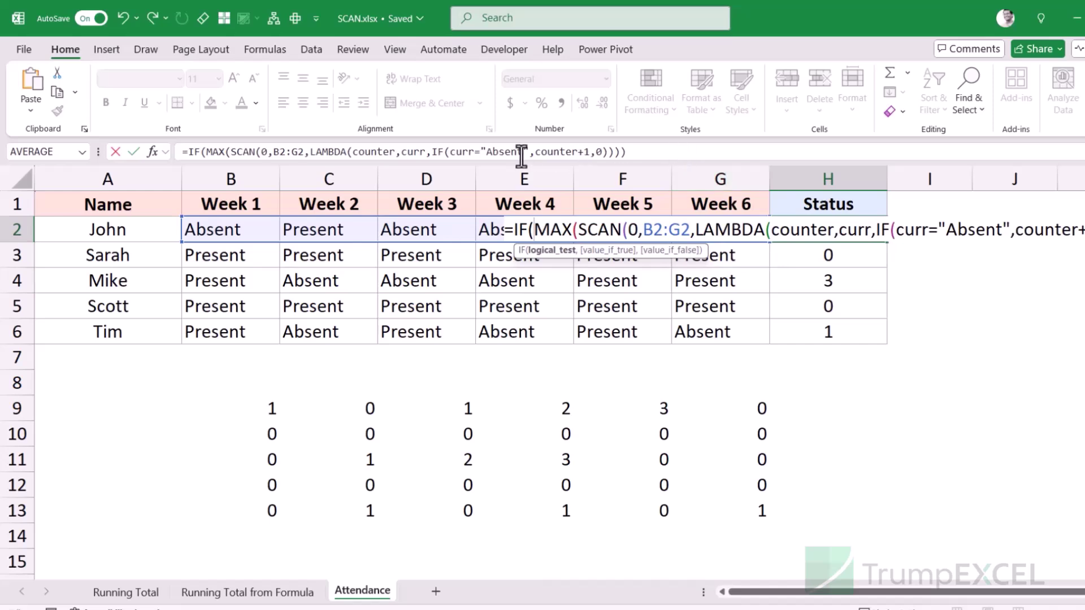
pyautogui.moveTo(506, 167); pyautogui.dragTo(506, 212)
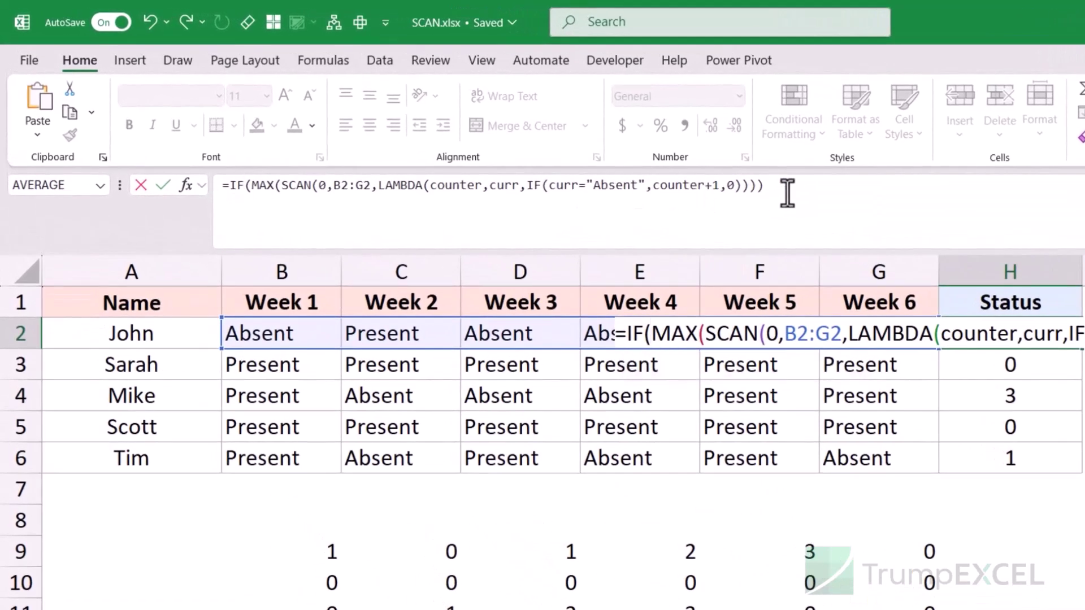
pyautogui.click(717, 176)
pyautogui.write('>2,')
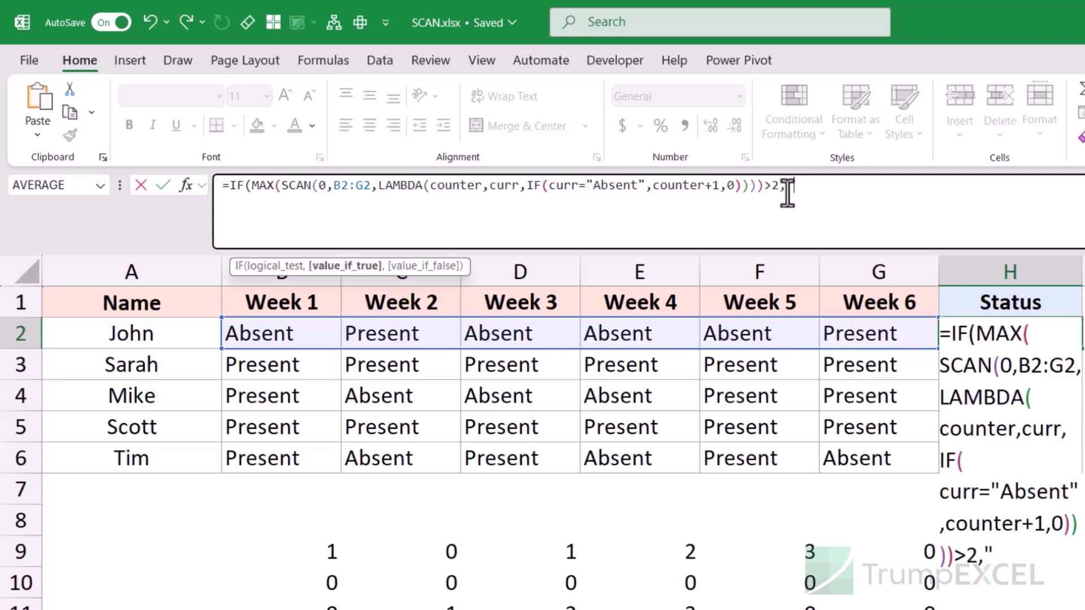
pyautogui.write('"Investigate')
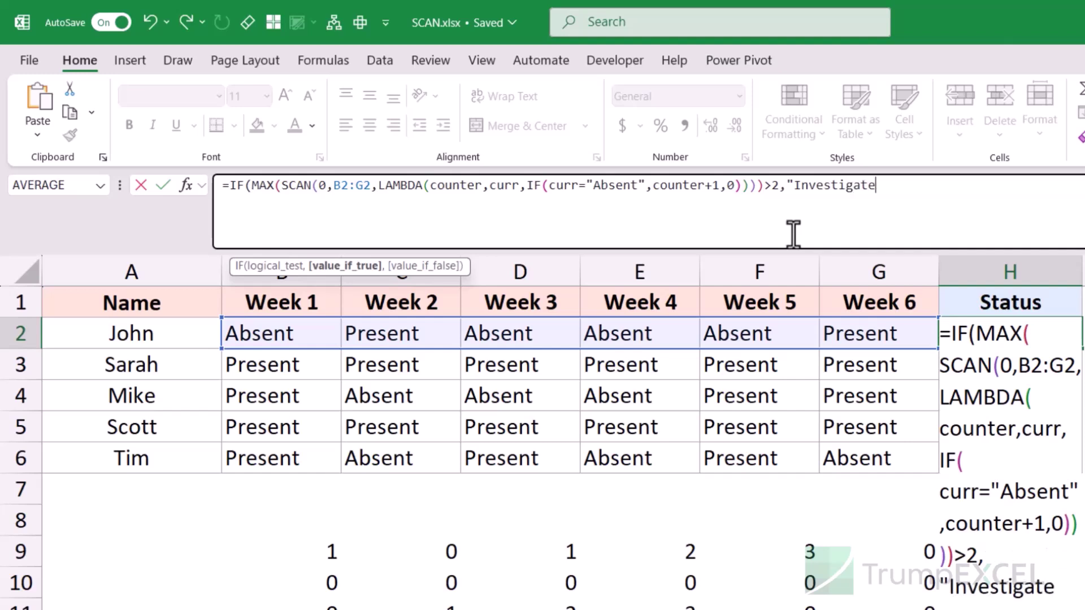
pyautogui.write('","All Good")')
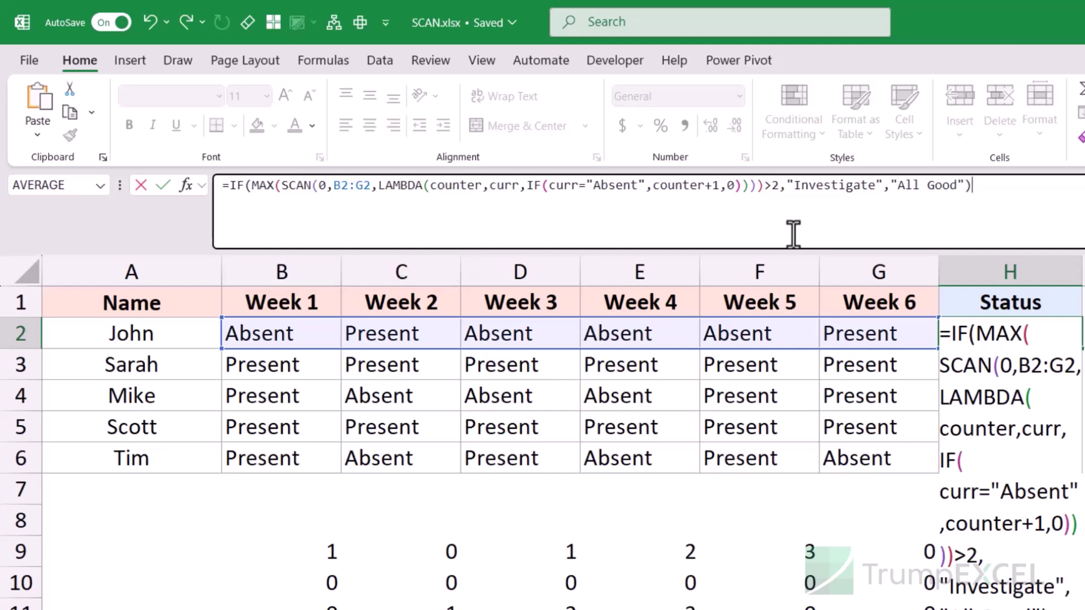
pyautogui.press('Return')
pyautogui.press('Up')
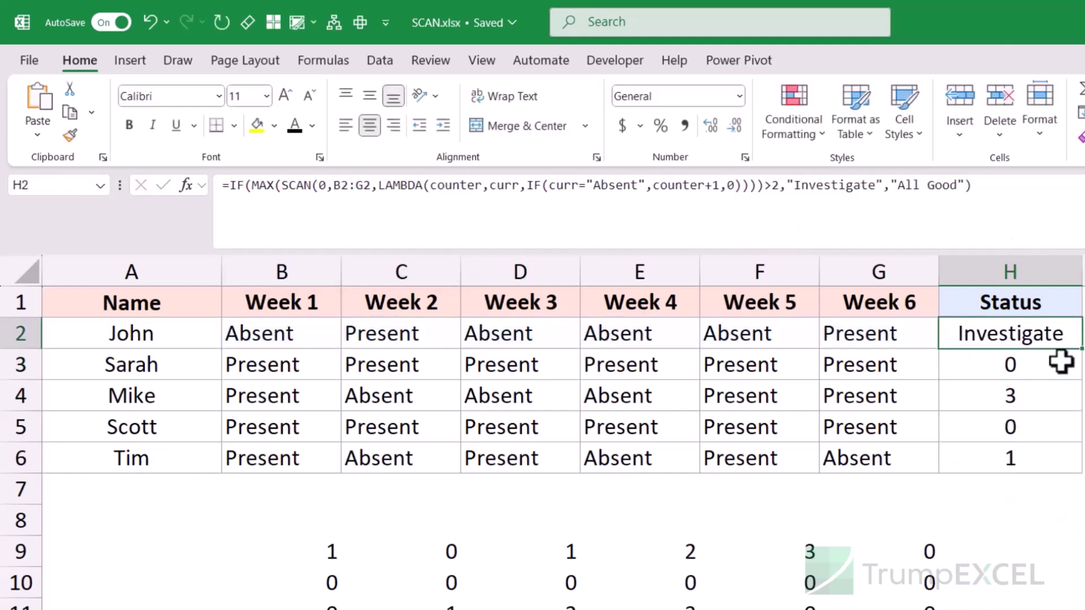
# Fill the IF status formula from H2 down to H6, check the statuses and save the workbook
pyautogui.moveTo(1083, 349); pyautogui.dragTo(1069, 459)
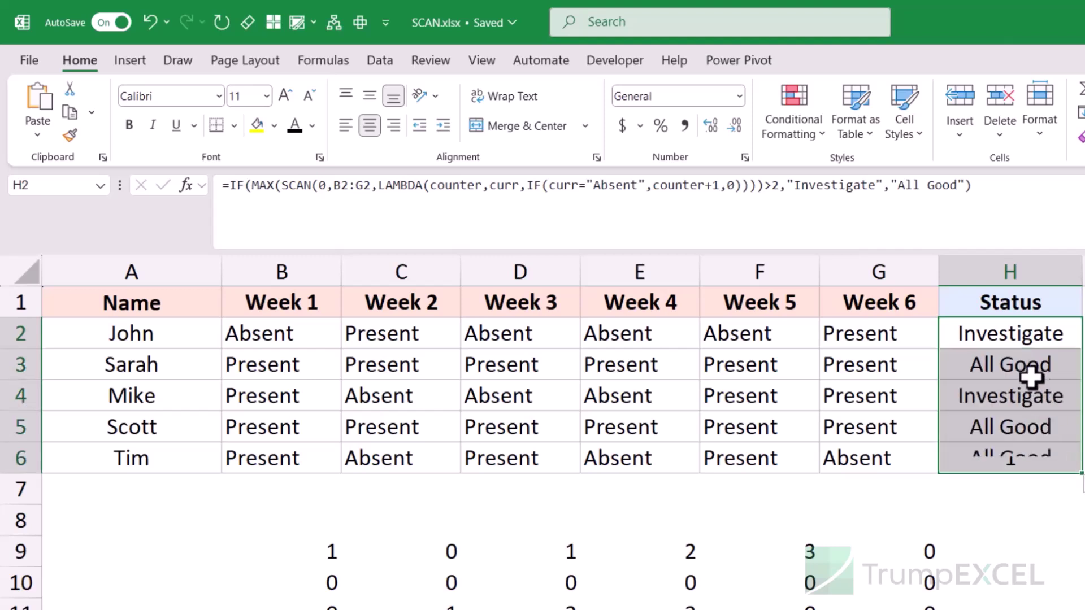
pyautogui.click(1019, 393)
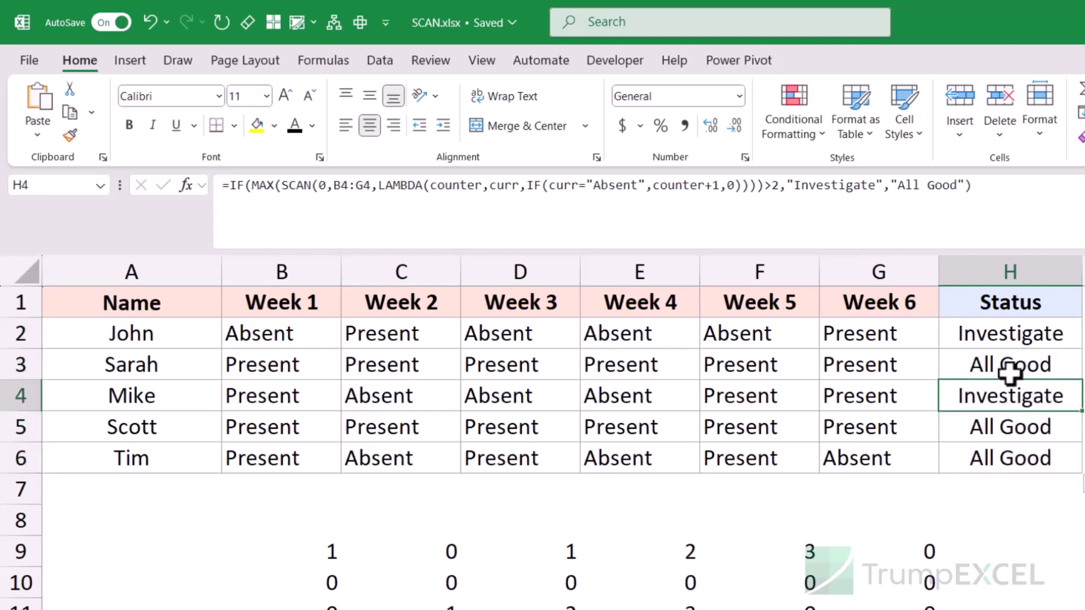
pyautogui.click(1022, 337)
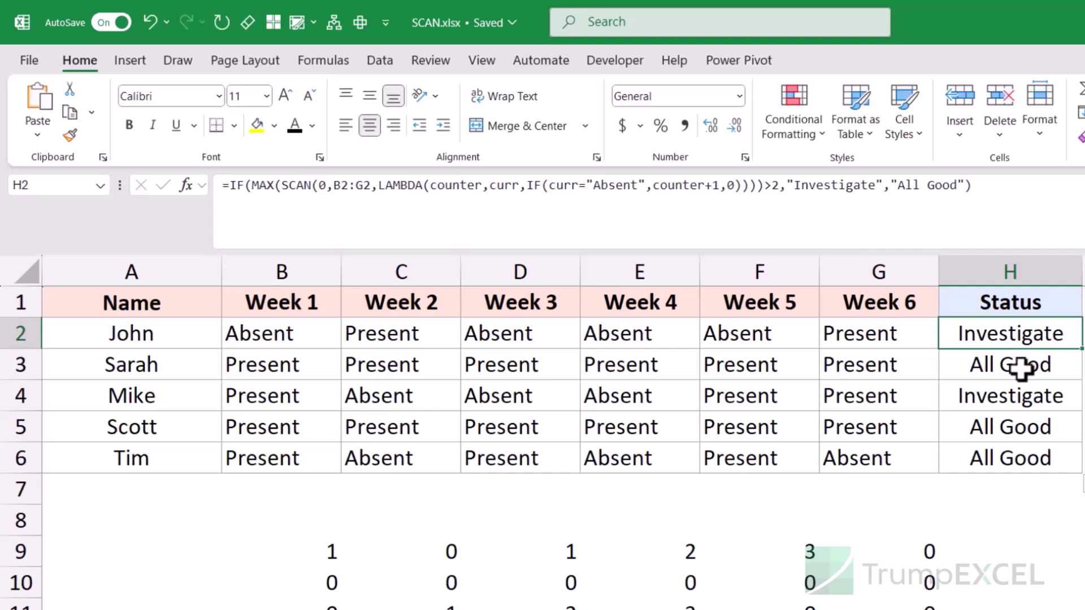
pyautogui.hotkey('ctrl', 's')
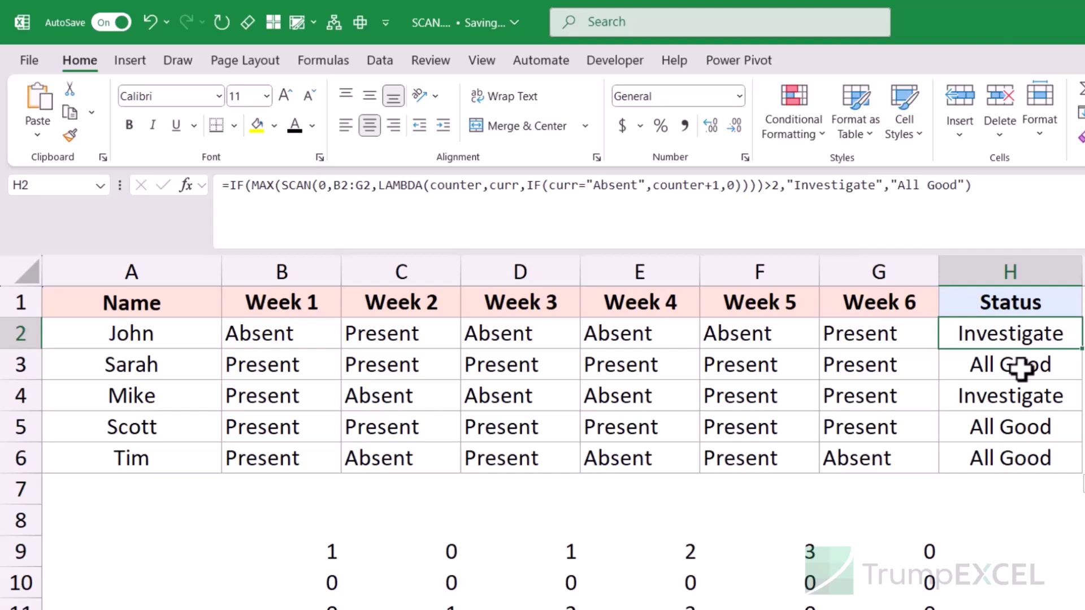